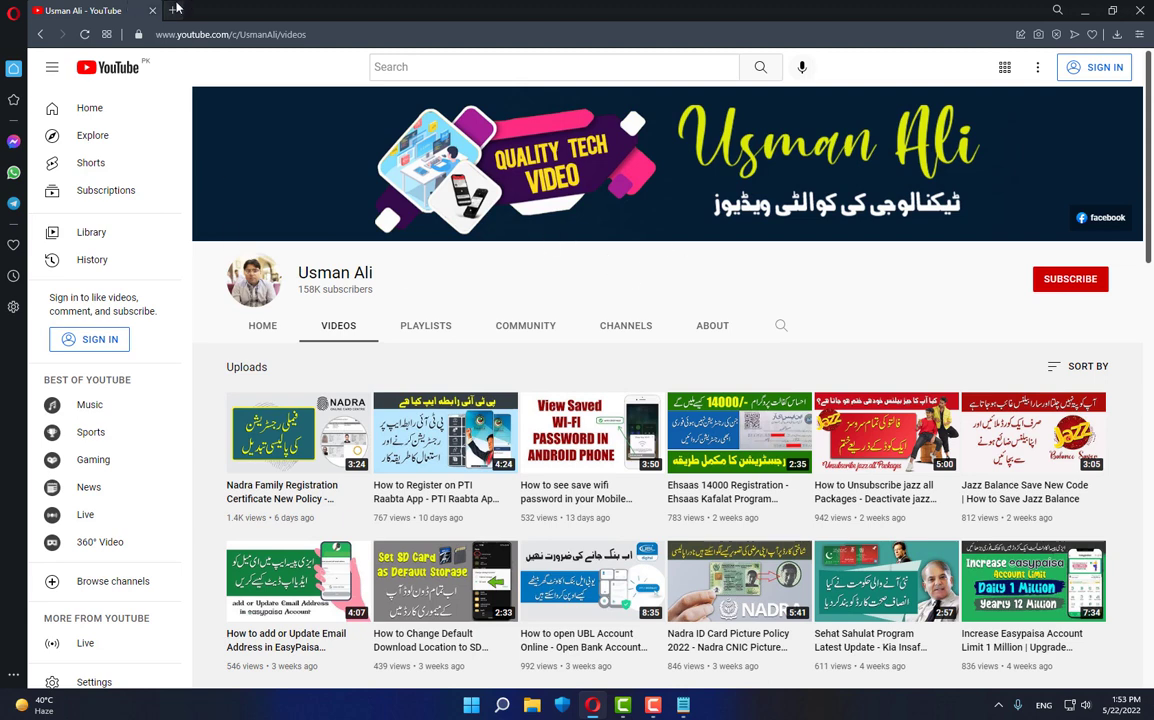
- Search Google for 'pta' in a new tab and open PTA's Online Complaint Form via Consumer Complaints
{"action": "left_click", "coordinate": [175, 9]}
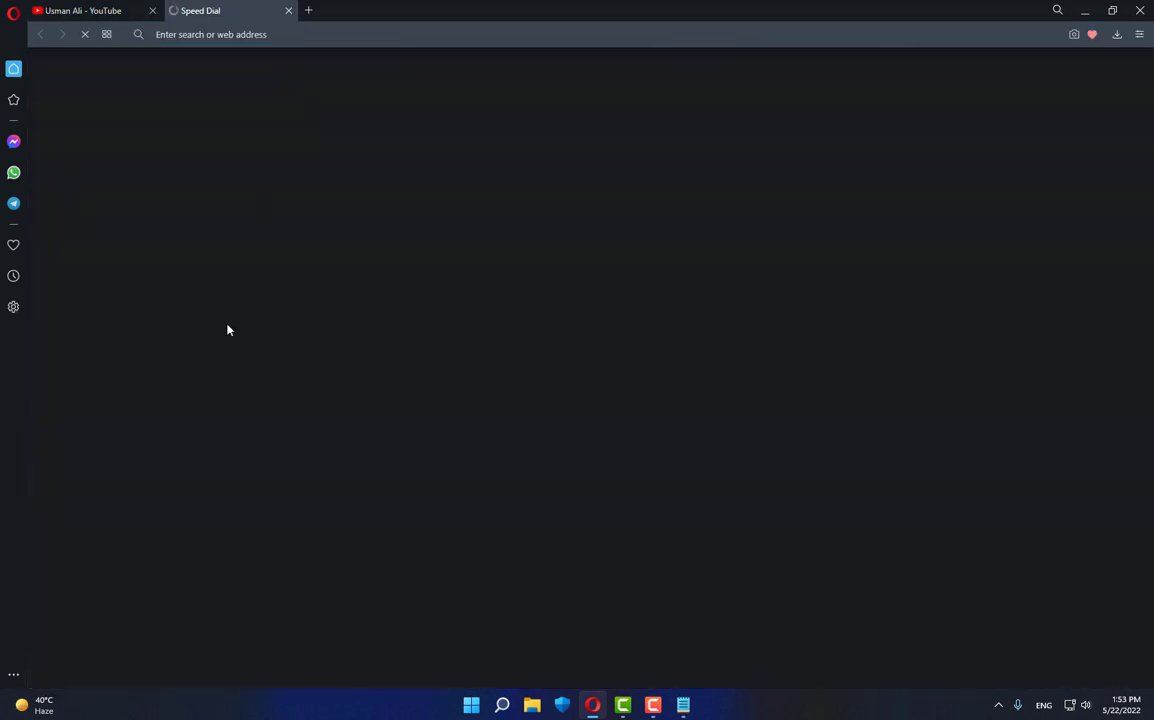
{"action": "type", "text": "pta"}
{"action": "key", "text": "Return"}
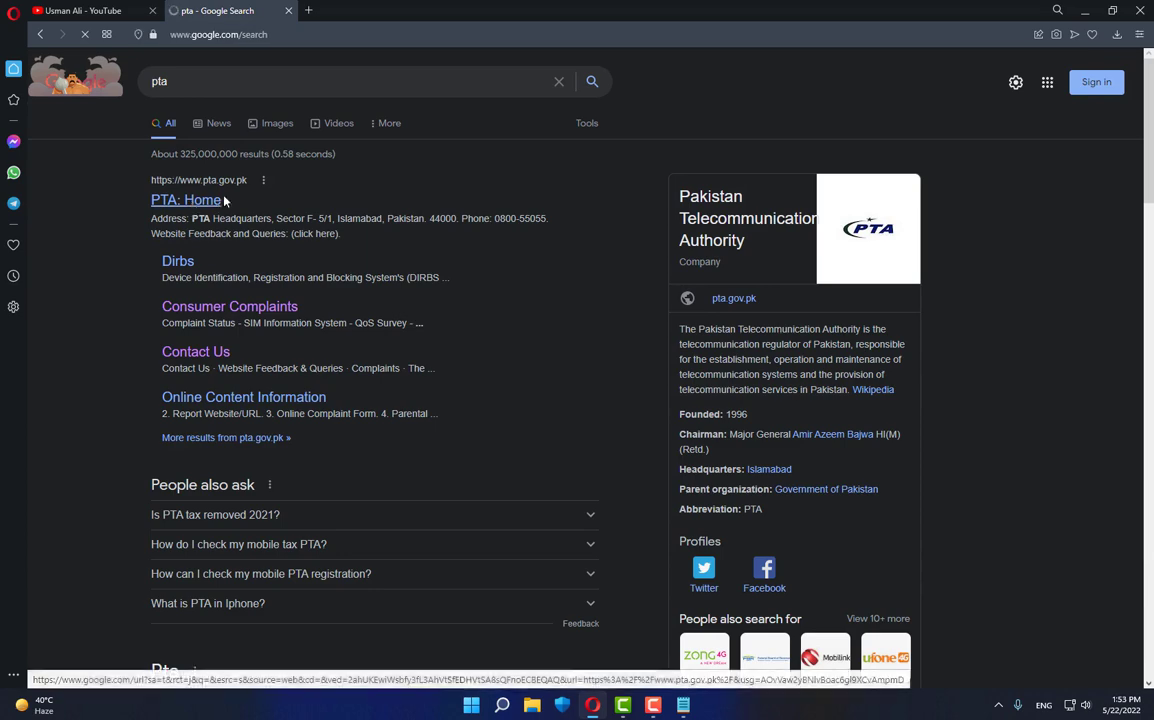
{"action": "left_click", "coordinate": [222, 198]}
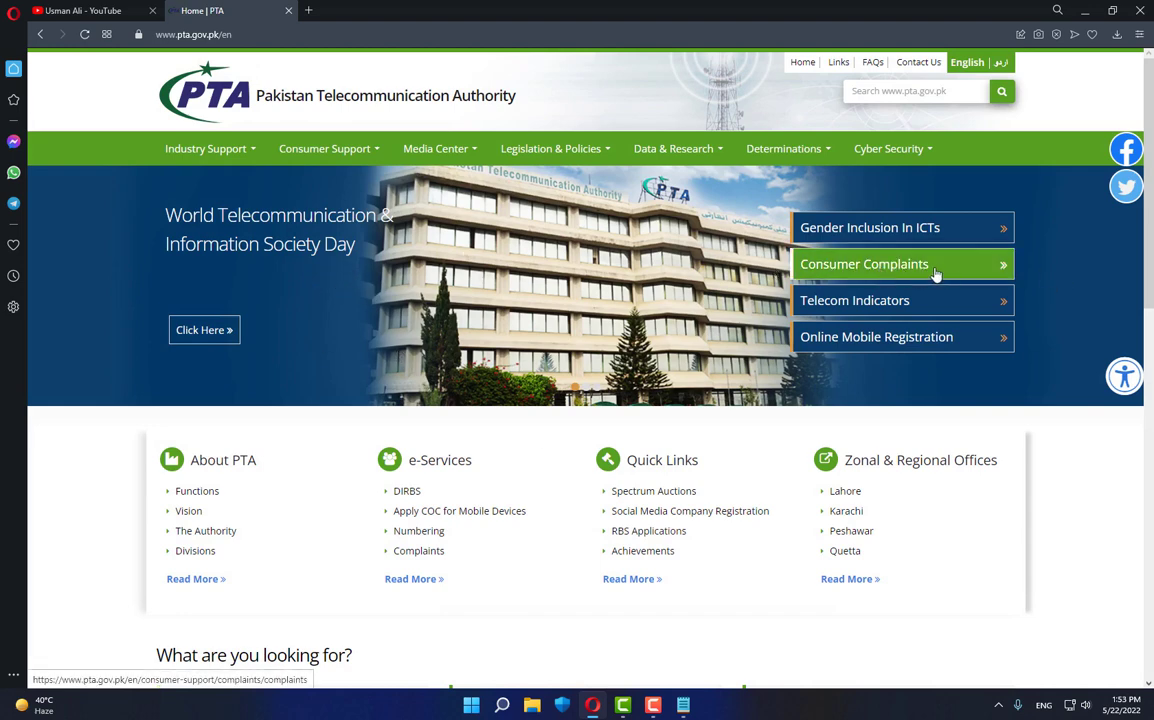
{"action": "left_click", "coordinate": [935, 270]}
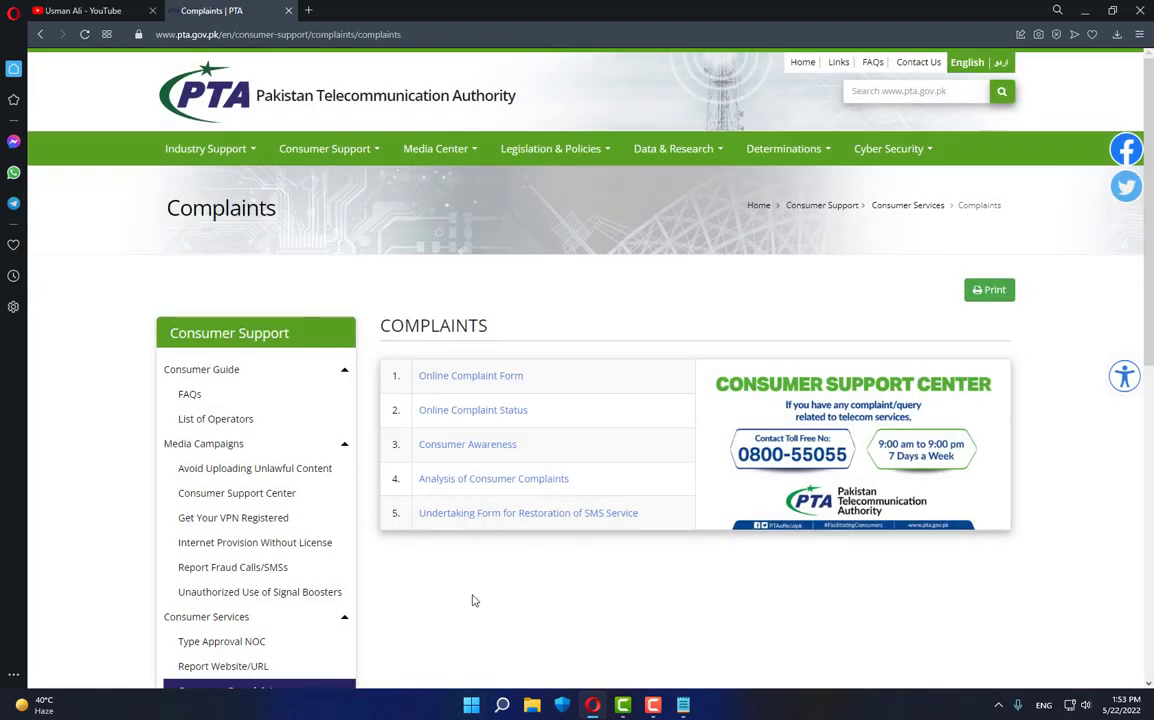
{"action": "left_click", "coordinate": [477, 379]}
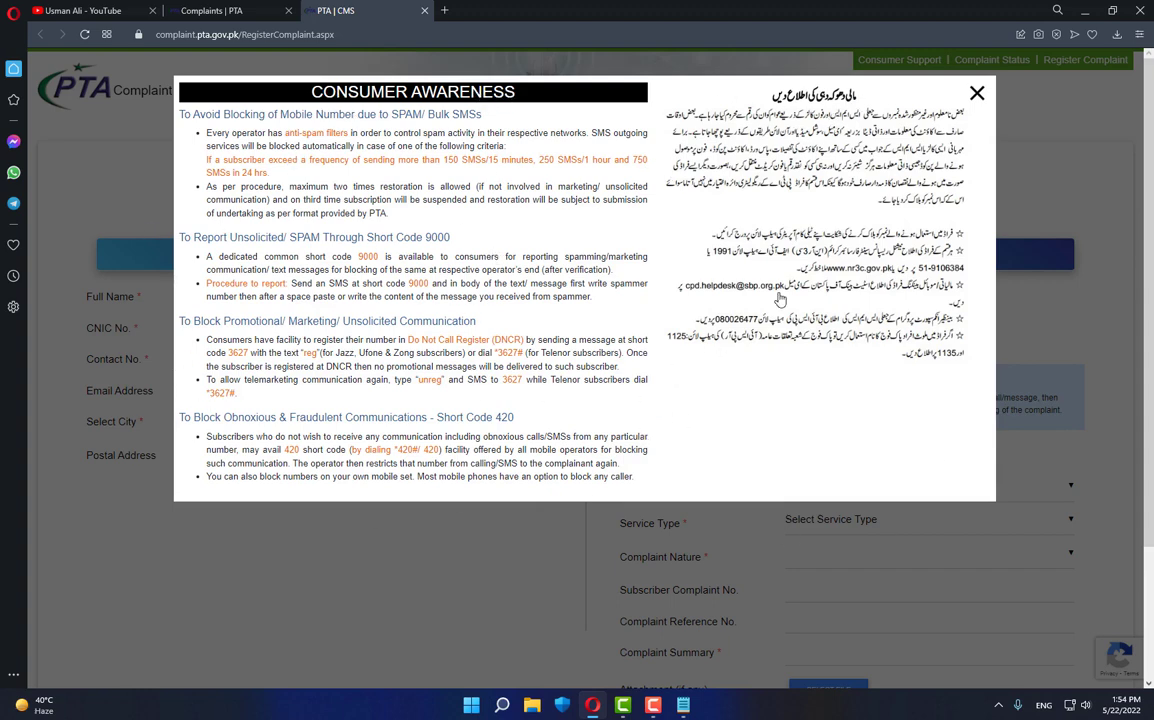
- Close the Consumer Awareness notice and scroll to the Complainant Information section
{"action": "left_click", "coordinate": [977, 96]}
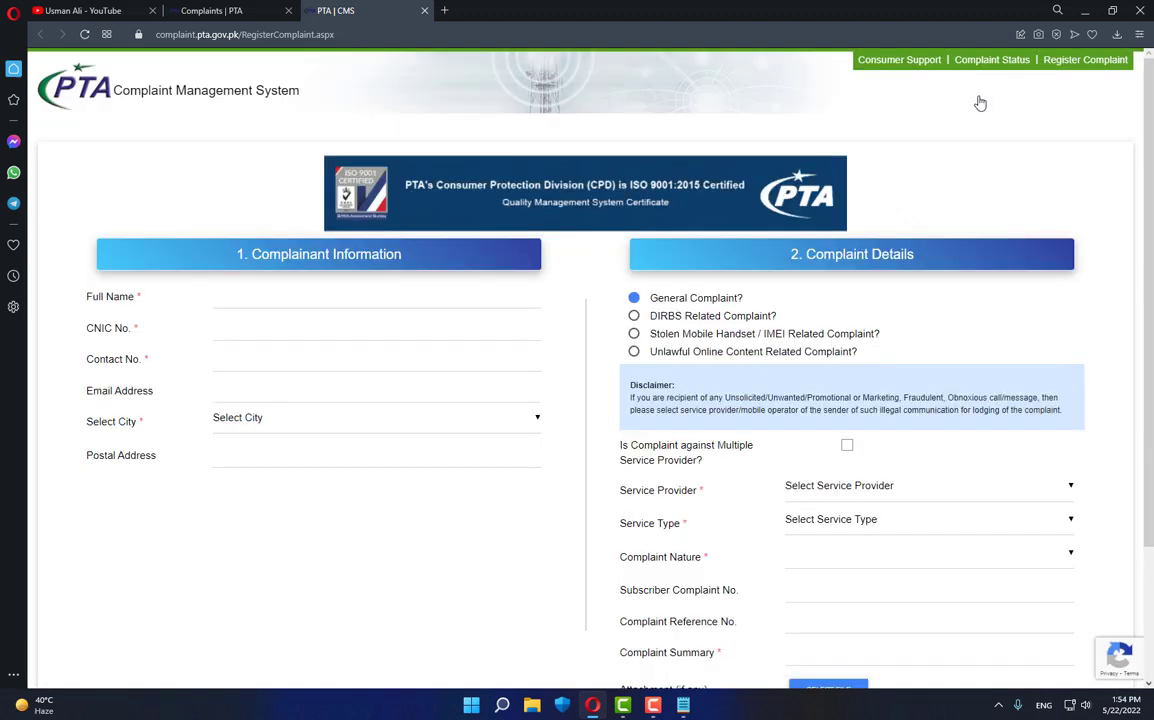
{"action": "scroll", "coordinate": [289, 520], "scroll_direction": "down", "scroll_amount": 1}
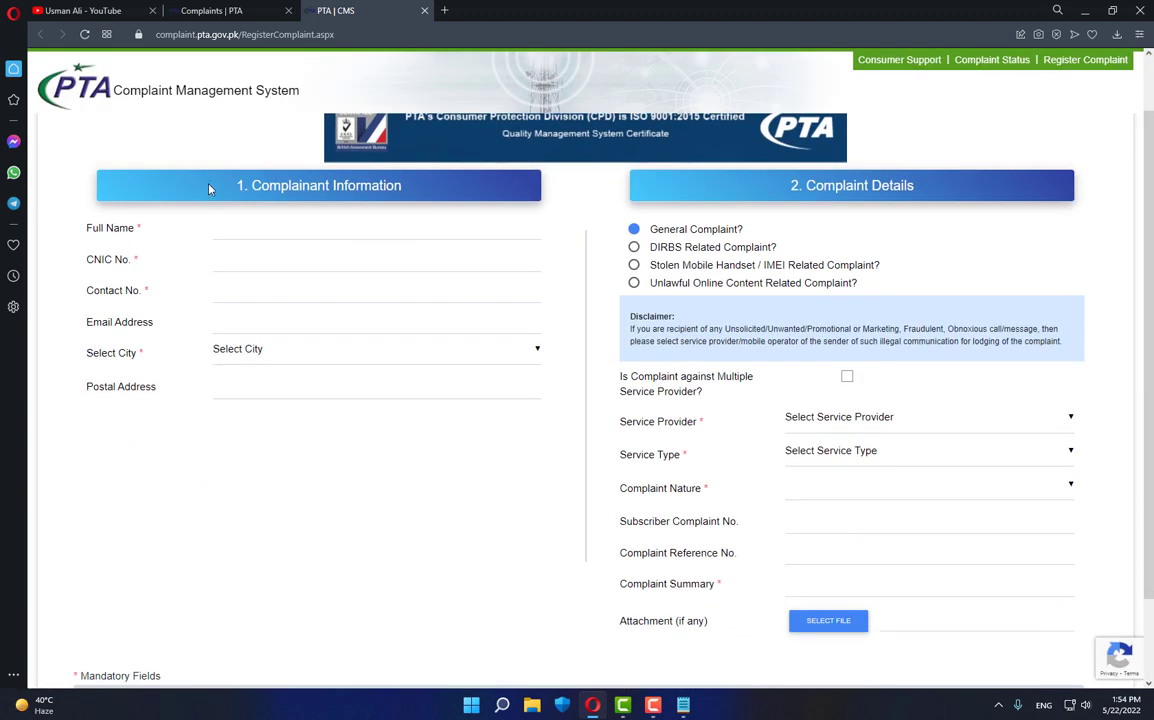
{"action": "mouse_move", "coordinate": [227, 185]}
{"action": "left_mouse_down"}
{"action": "mouse_move", "coordinate": [410, 188]}
{"action": "mouse_move", "coordinate": [222, 189]}
{"action": "left_mouse_up"}
{"action": "left_click", "coordinate": [416, 192]}
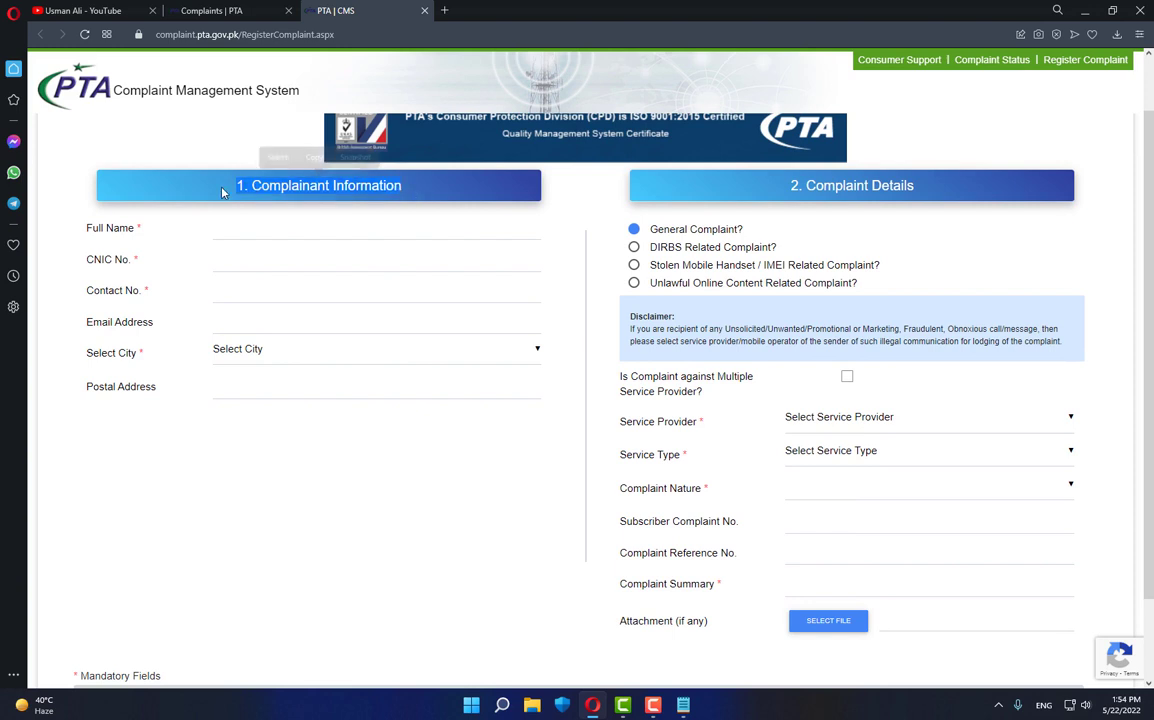
{"action": "left_click", "coordinate": [818, 191]}
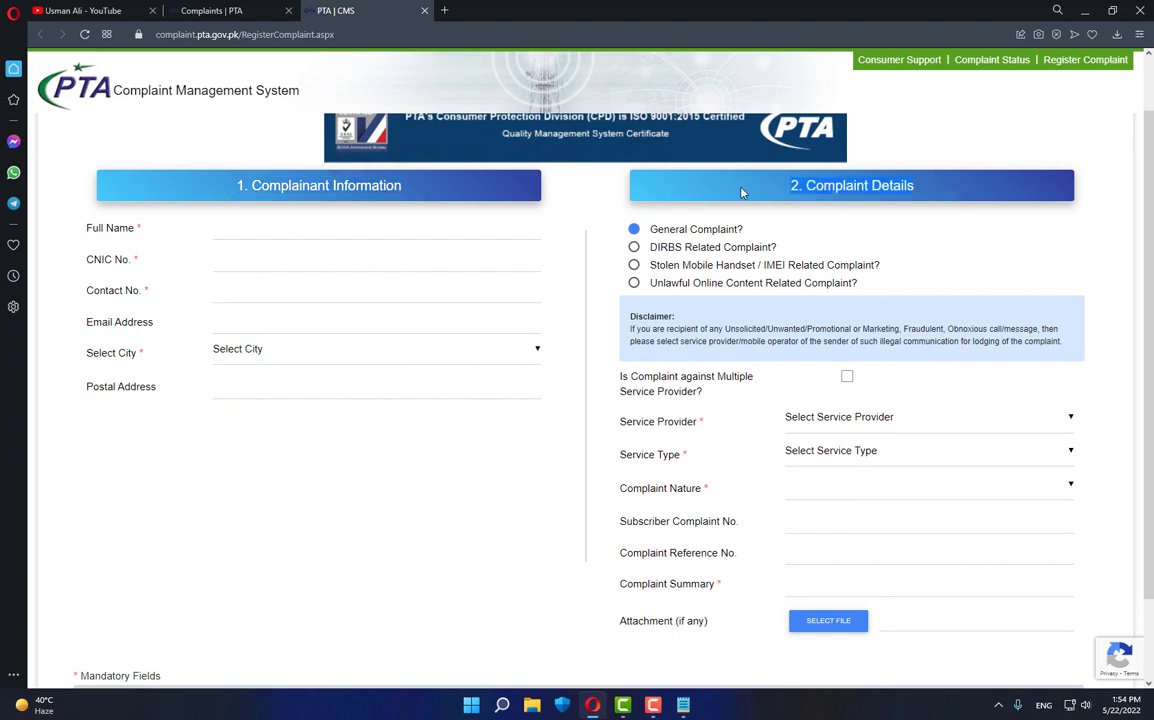
- Enter the complainant's full name, CNIC number and contact number
{"action": "left_click", "coordinate": [253, 235]}
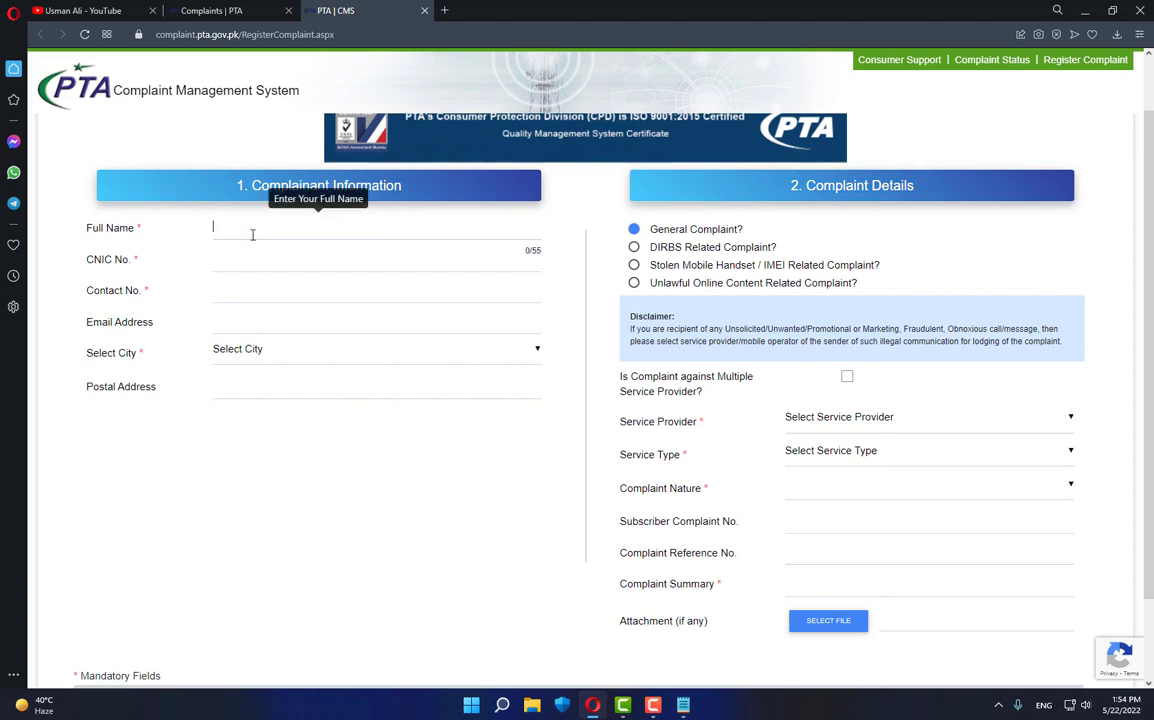
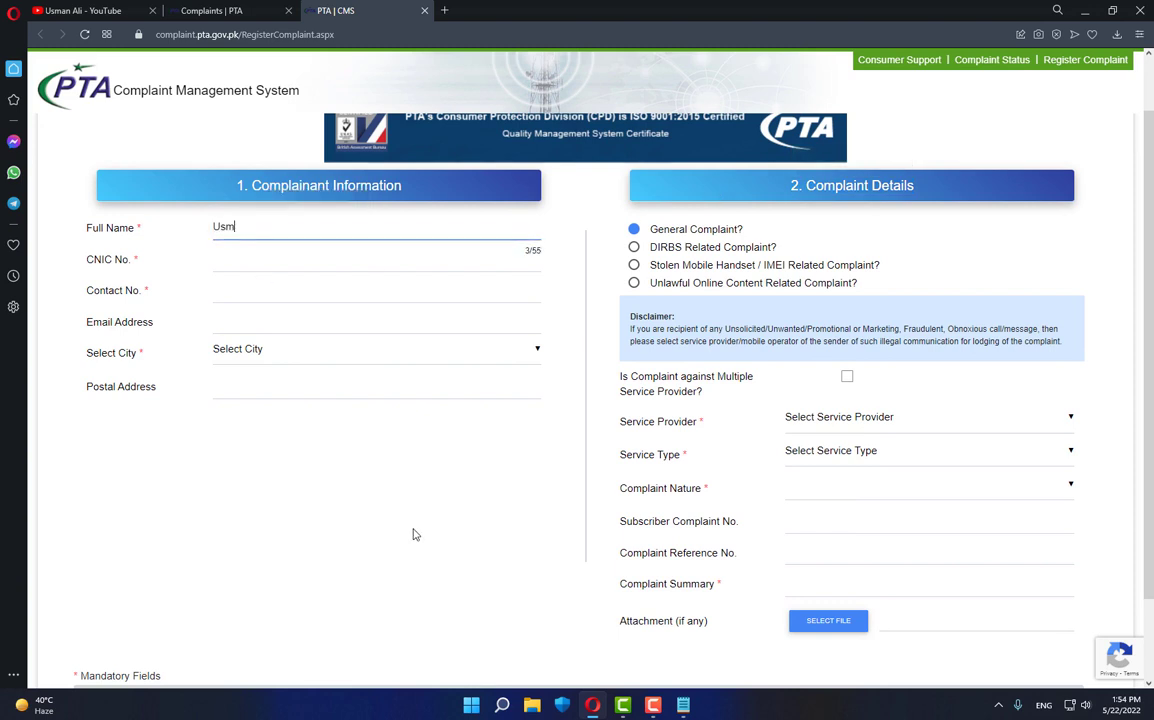
{"action": "key", "text": "Tab"}
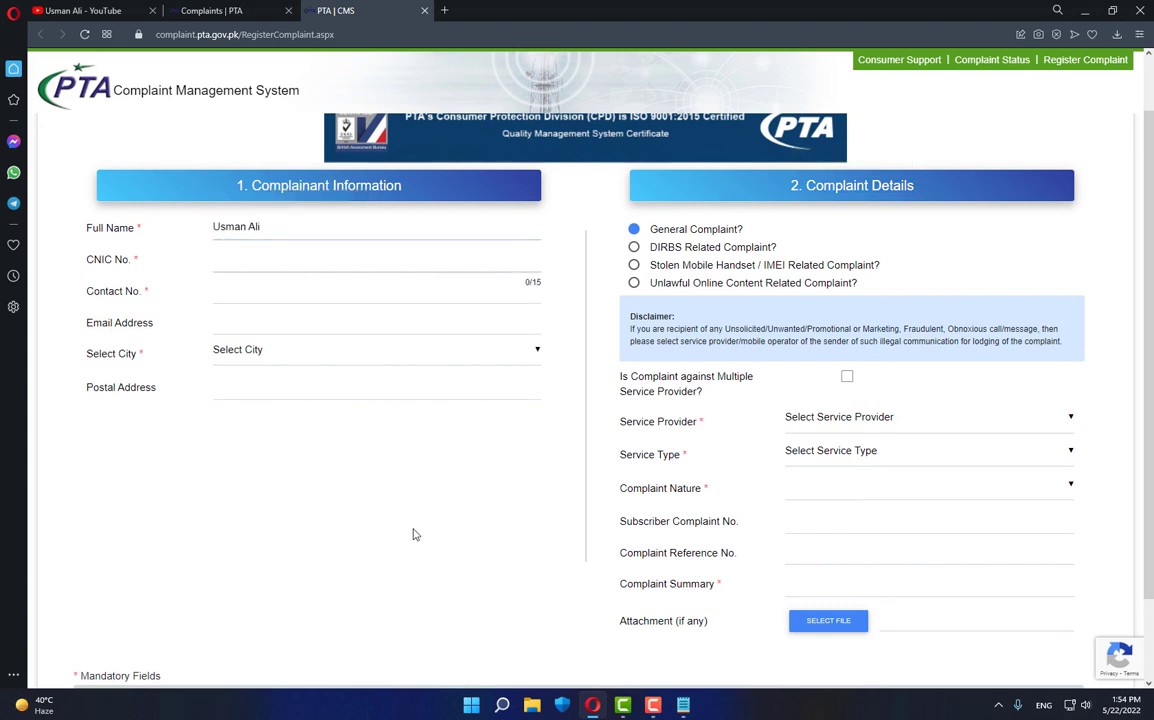
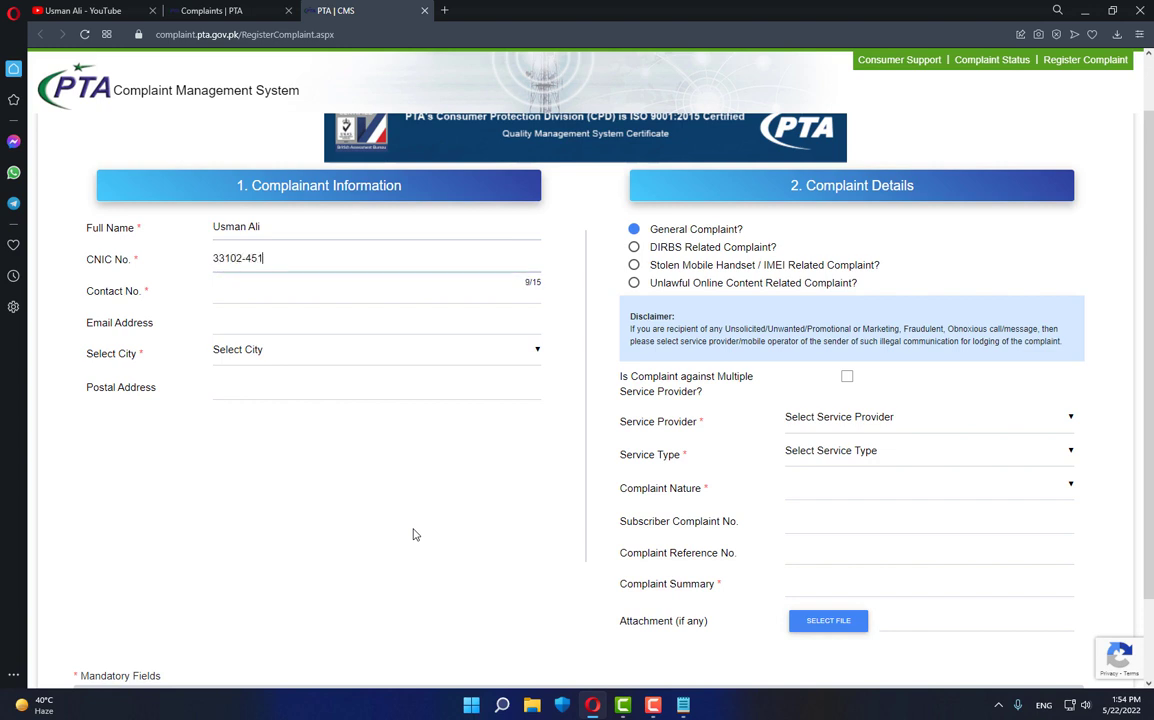
{"action": "left_click", "coordinate": [219, 296]}
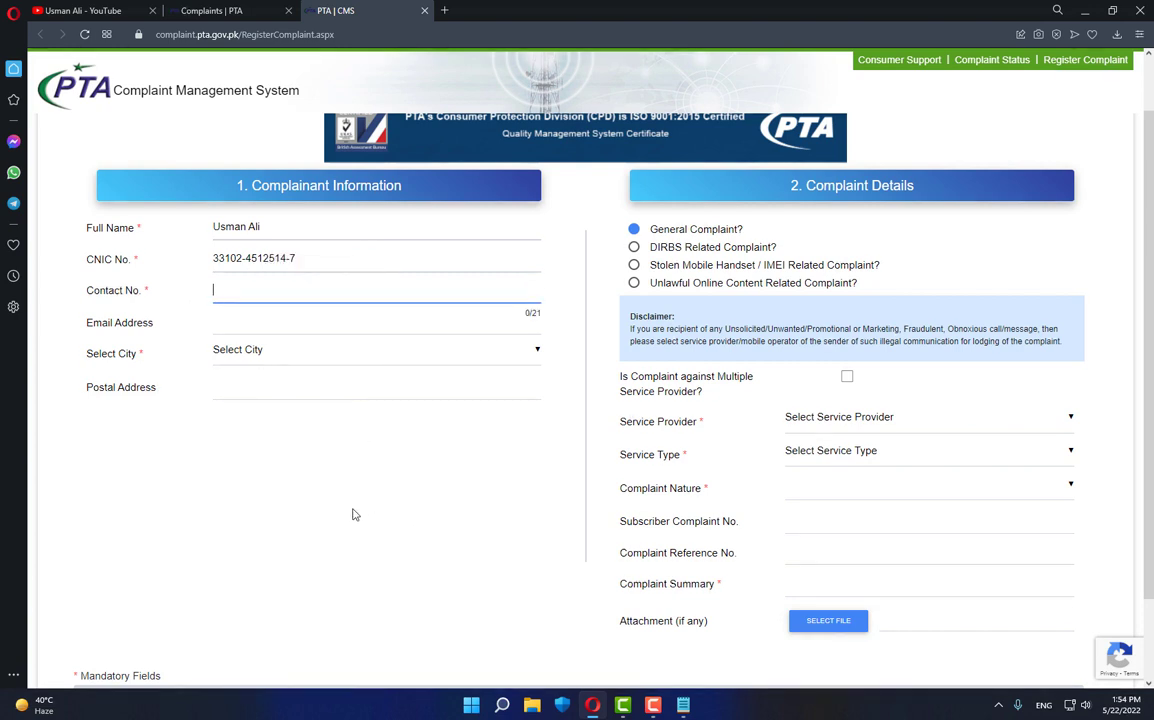
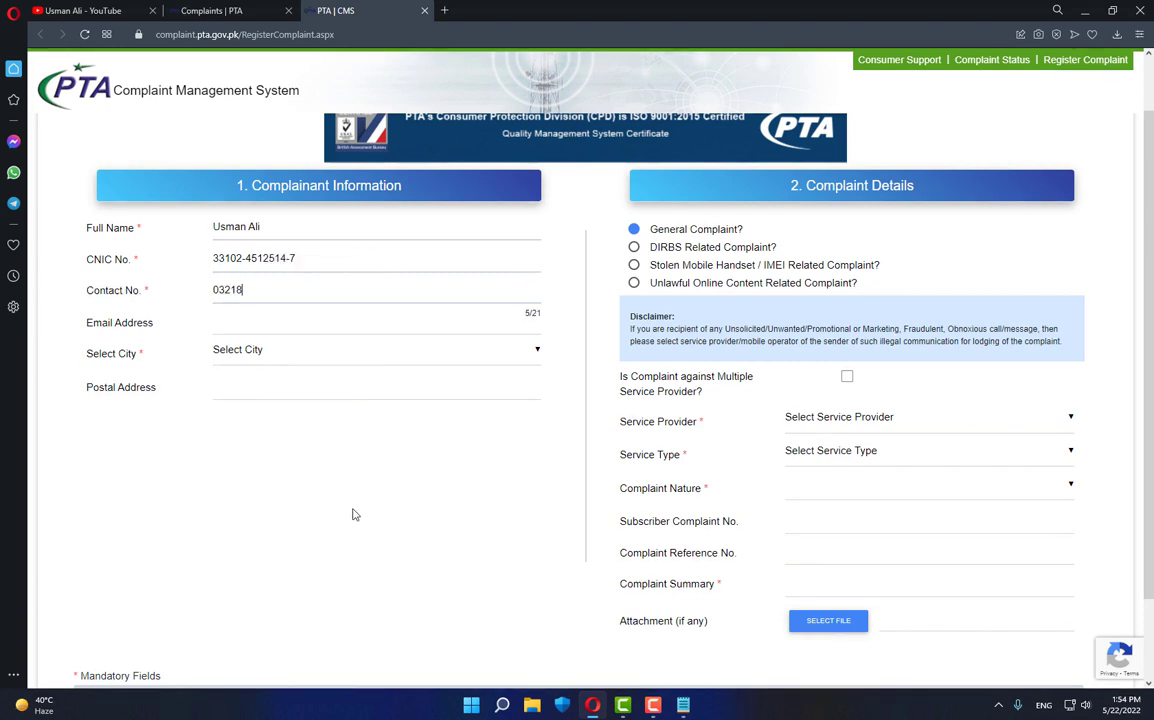
{"action": "left_click", "coordinate": [244, 325]}
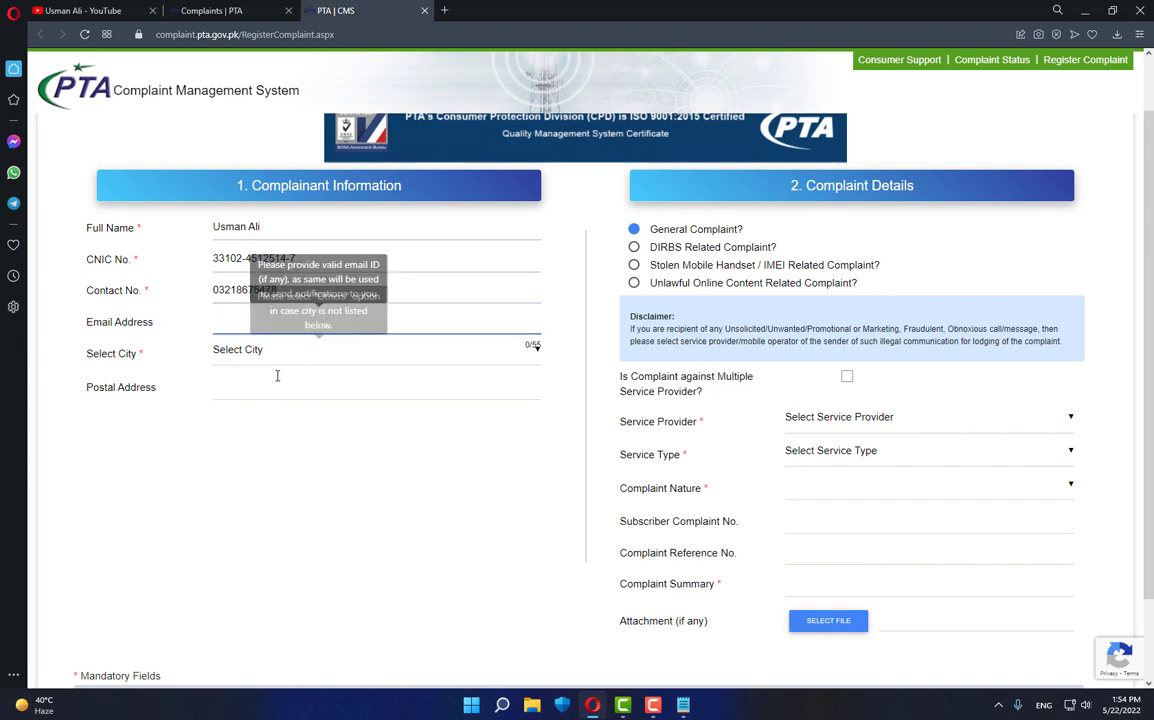
- Choose Faisalabad as the city by searching 'F' in the city list
{"action": "left_click", "coordinate": [260, 358]}
{"action": "left_click", "coordinate": [247, 378]}
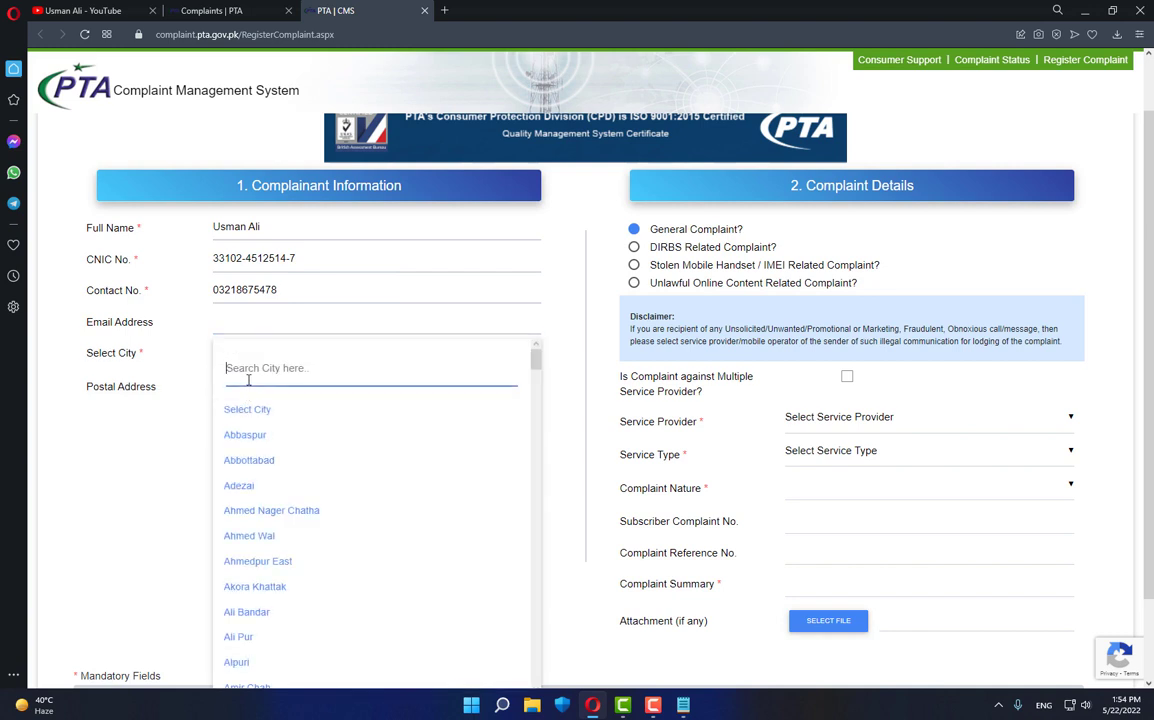
{"action": "type", "text": "F"}
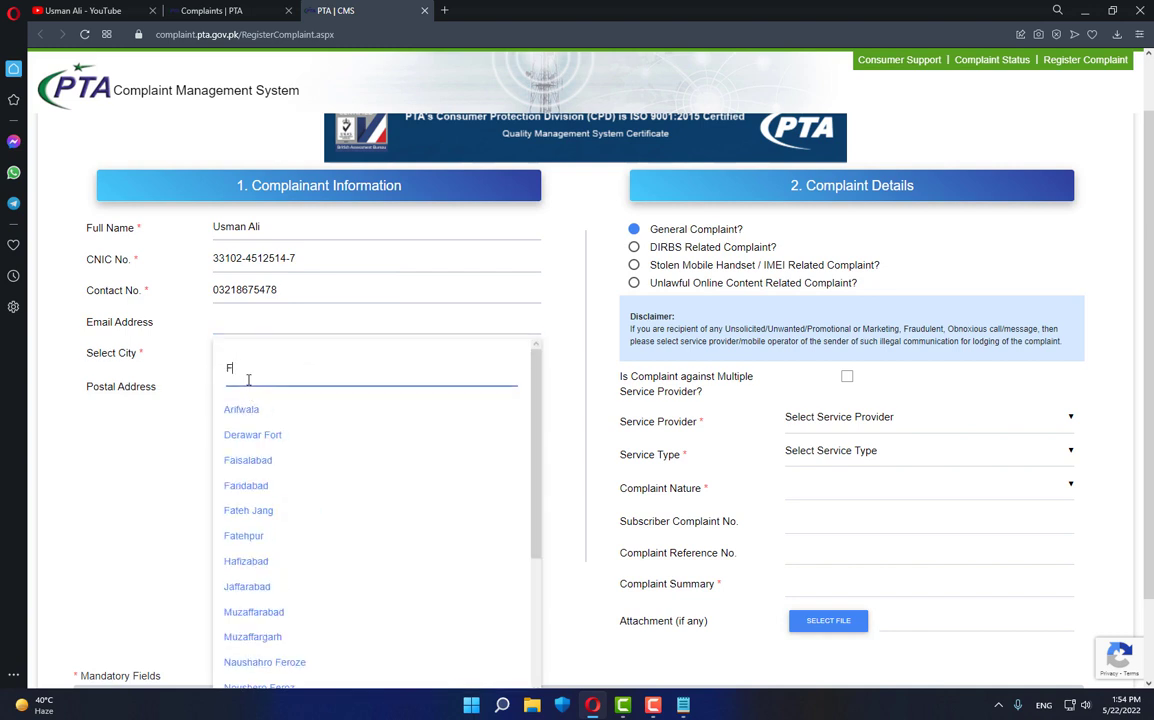
{"action": "left_click", "coordinate": [262, 462]}
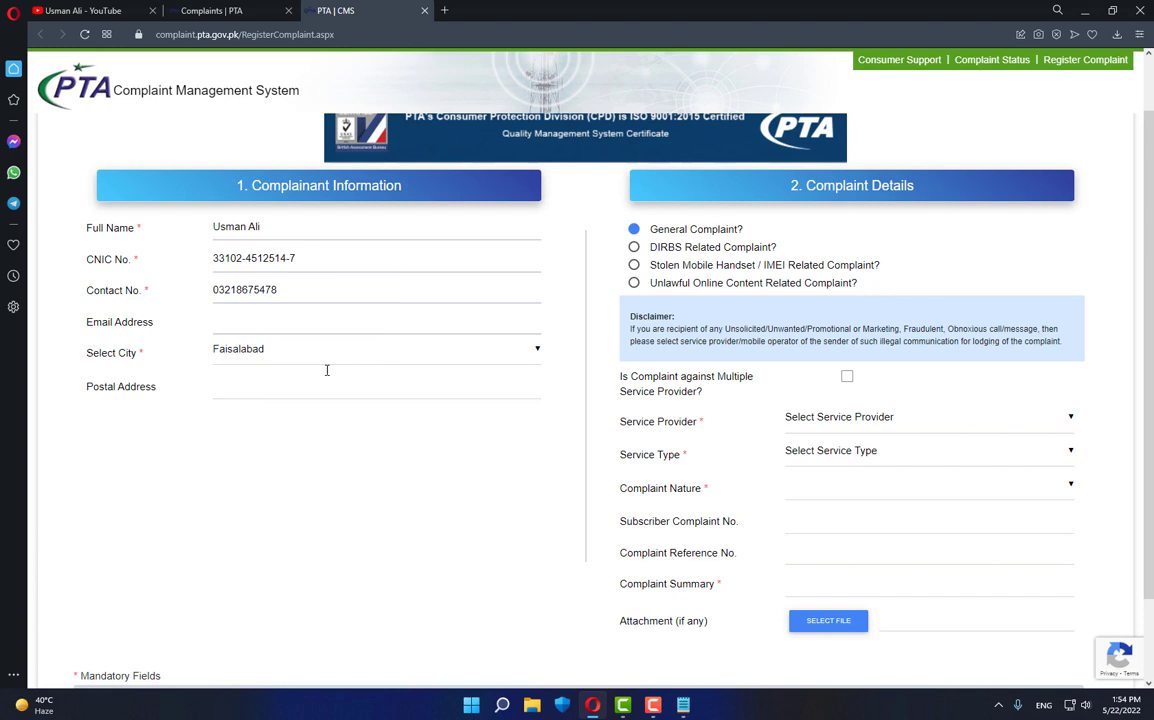
- Leave the postal address empty, mark General Complaint, and open the Service Provider list
{"action": "left_click", "coordinate": [258, 393]}
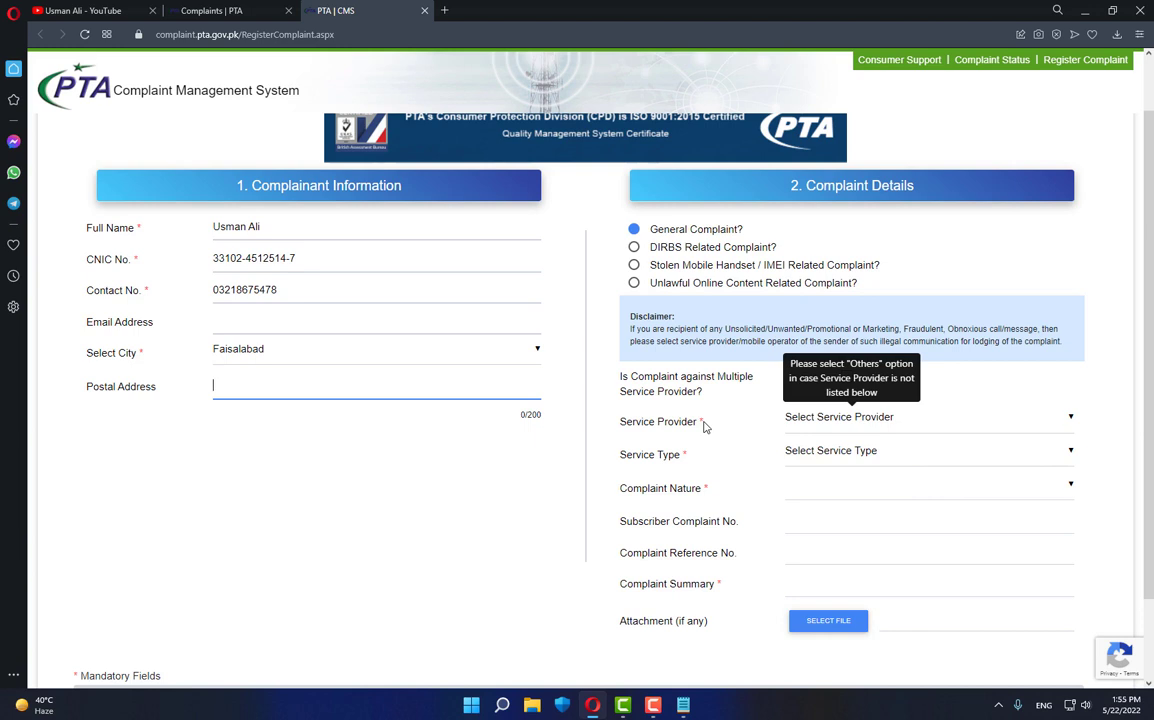
{"action": "left_click", "coordinate": [703, 427]}
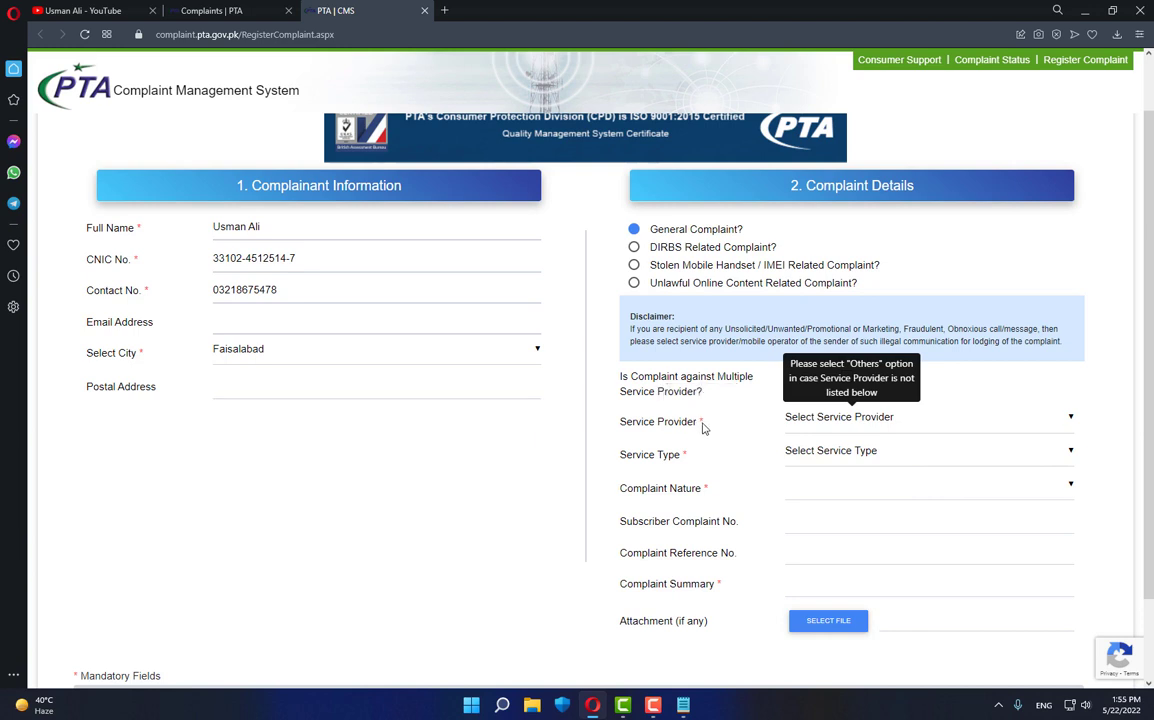
{"action": "triple_click", "coordinate": [703, 427]}
{"action": "left_click", "coordinate": [827, 440]}
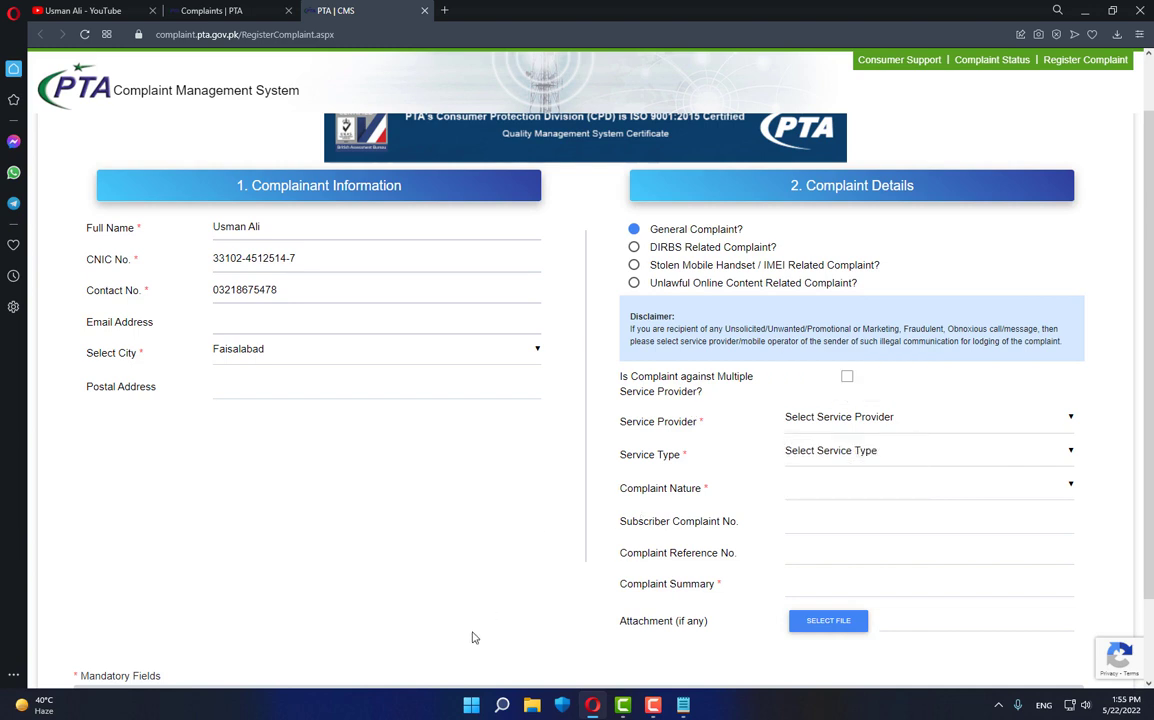
{"action": "left_click", "coordinate": [871, 422]}
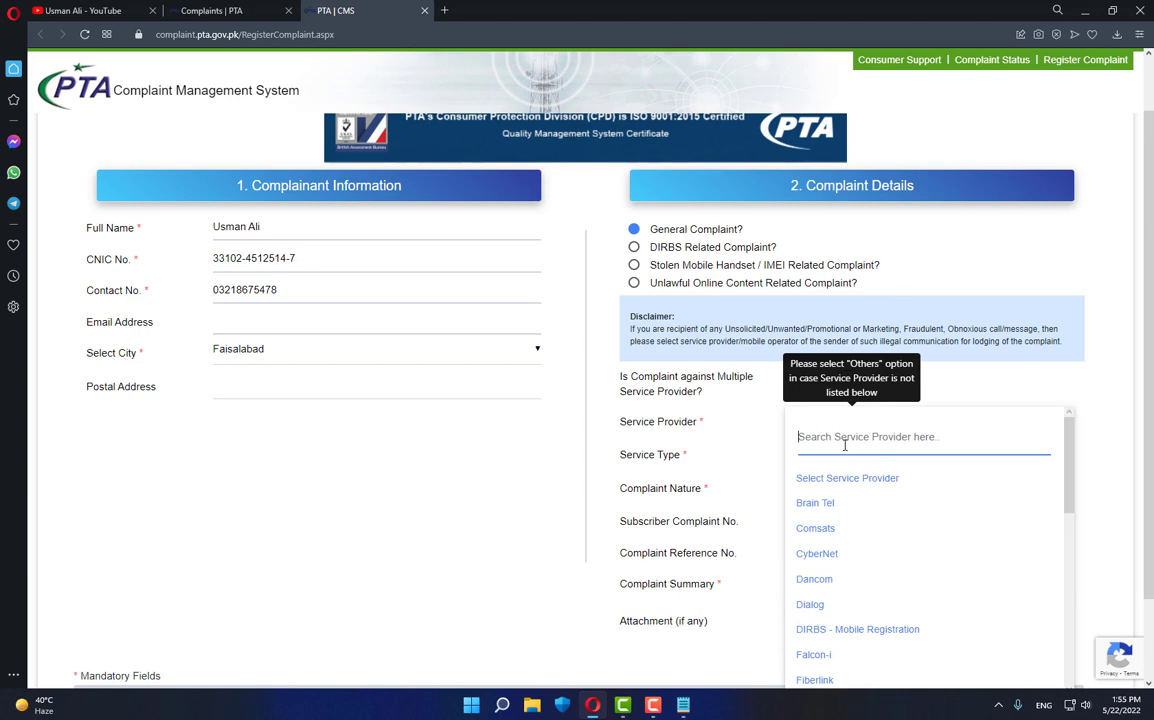
- Pick Telenor as service provider (searched 'Tele') and Cellular Mobile Telephony as service type
{"action": "type", "text": "Tele"}
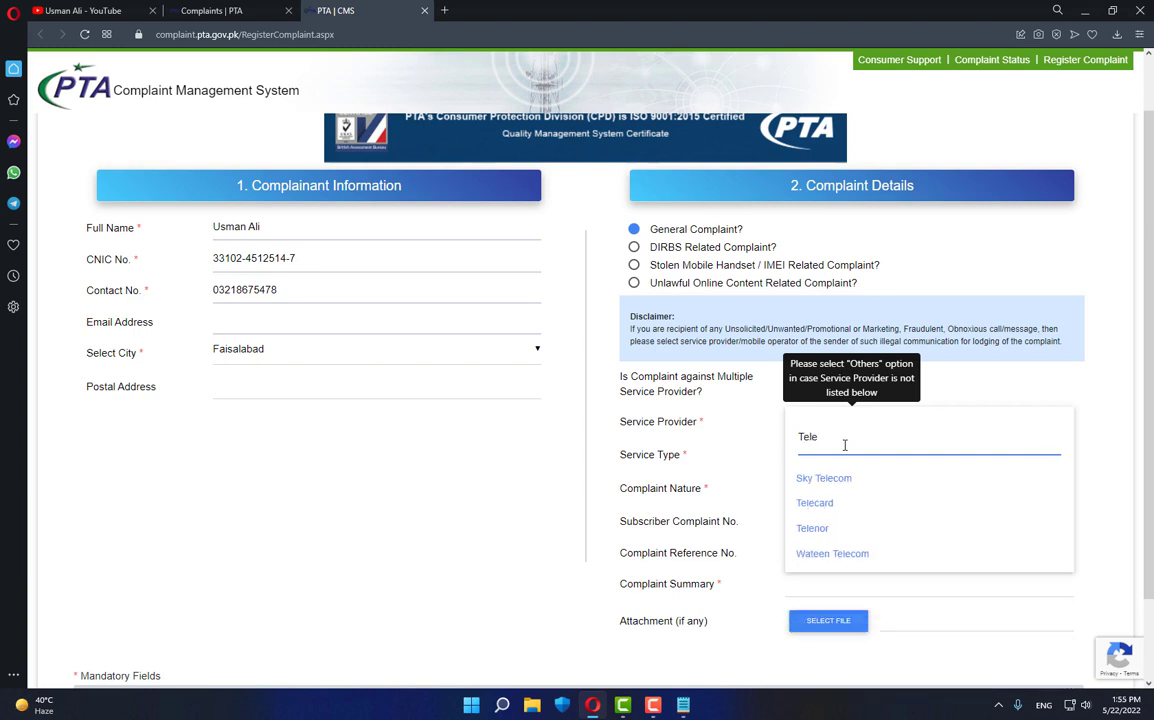
{"action": "left_click", "coordinate": [822, 533]}
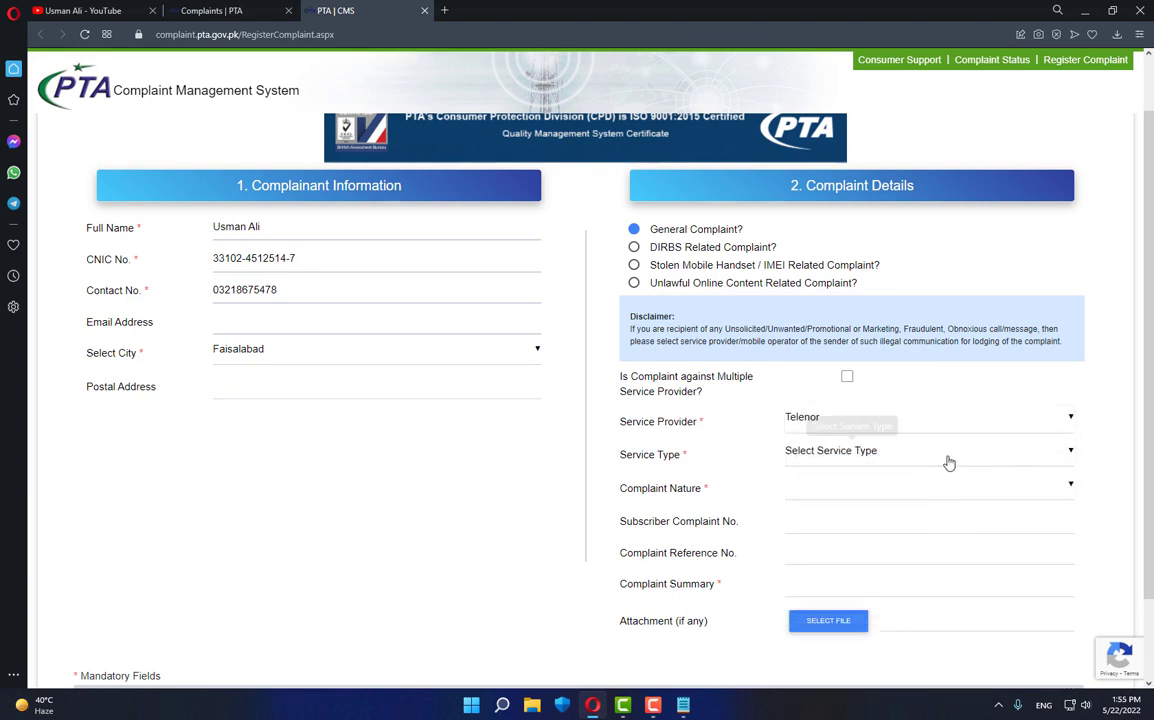
{"action": "left_click", "coordinate": [949, 462]}
{"action": "left_click", "coordinate": [858, 543]}
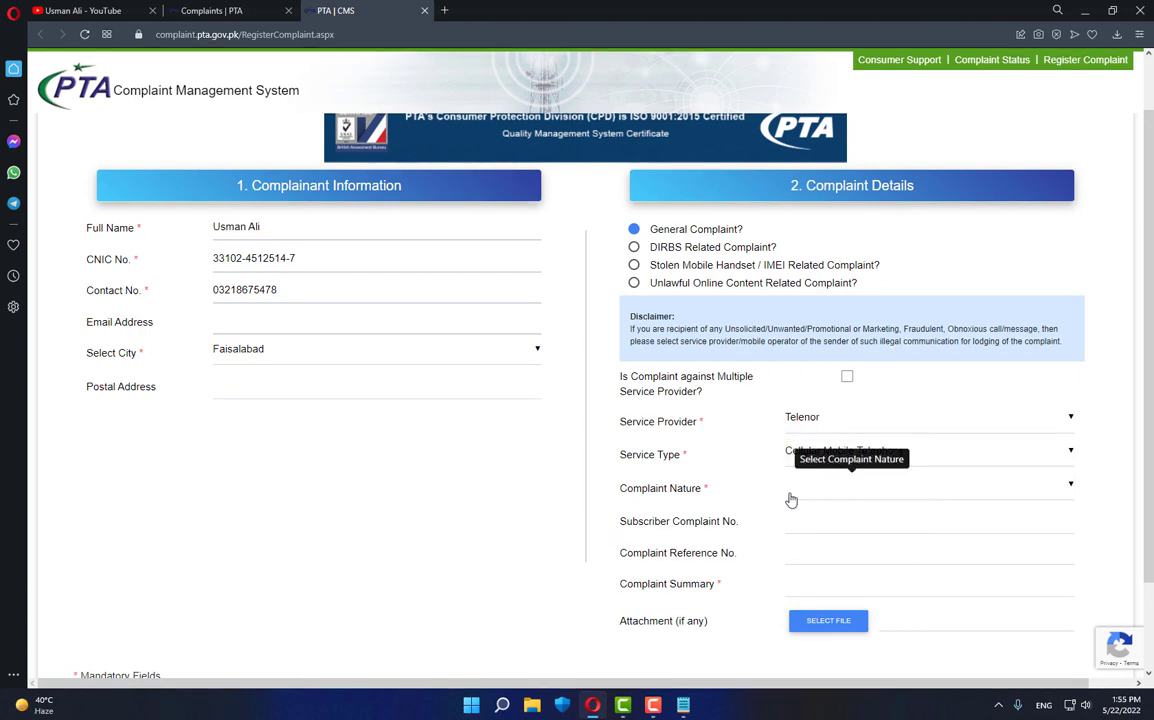
- Set the complaint nature to Illegal Issuance of duplicate SIM
{"action": "left_click", "coordinate": [822, 490]}
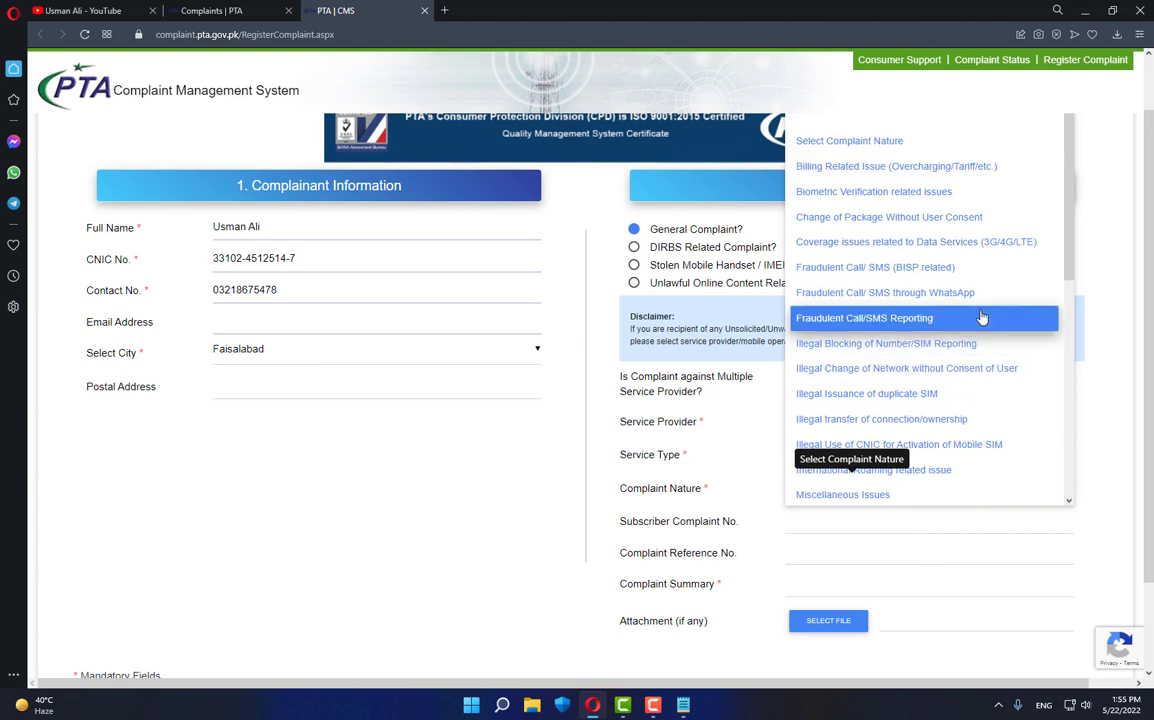
{"action": "scroll", "coordinate": [980, 318], "scroll_direction": "up", "scroll_amount": 1}
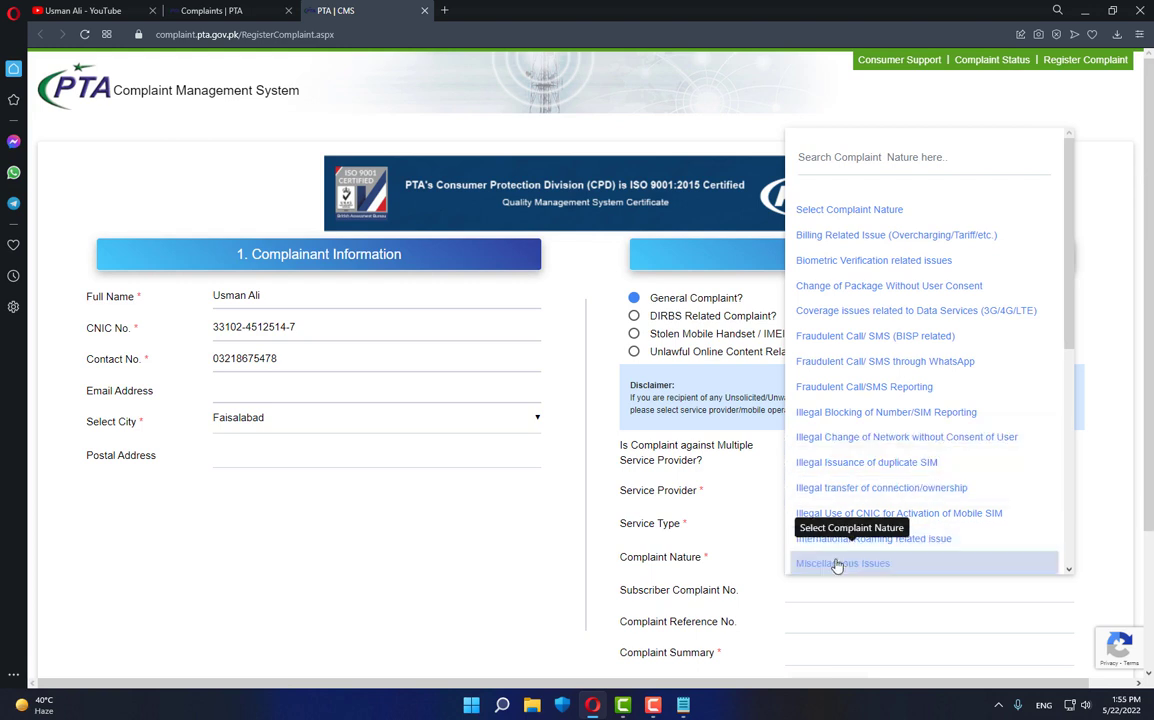
{"action": "scroll", "coordinate": [980, 432], "scroll_direction": "down", "scroll_amount": 3}
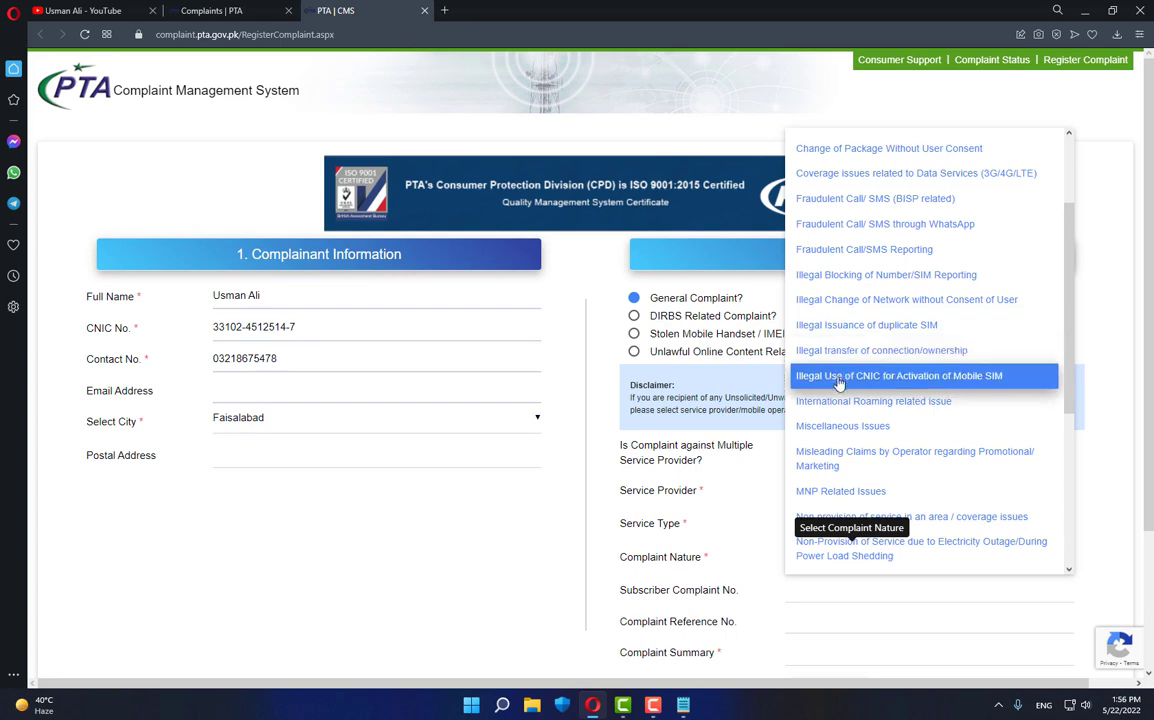
{"action": "left_click", "coordinate": [908, 327]}
{"action": "scroll", "coordinate": [479, 535], "scroll_direction": "down", "scroll_amount": 2}
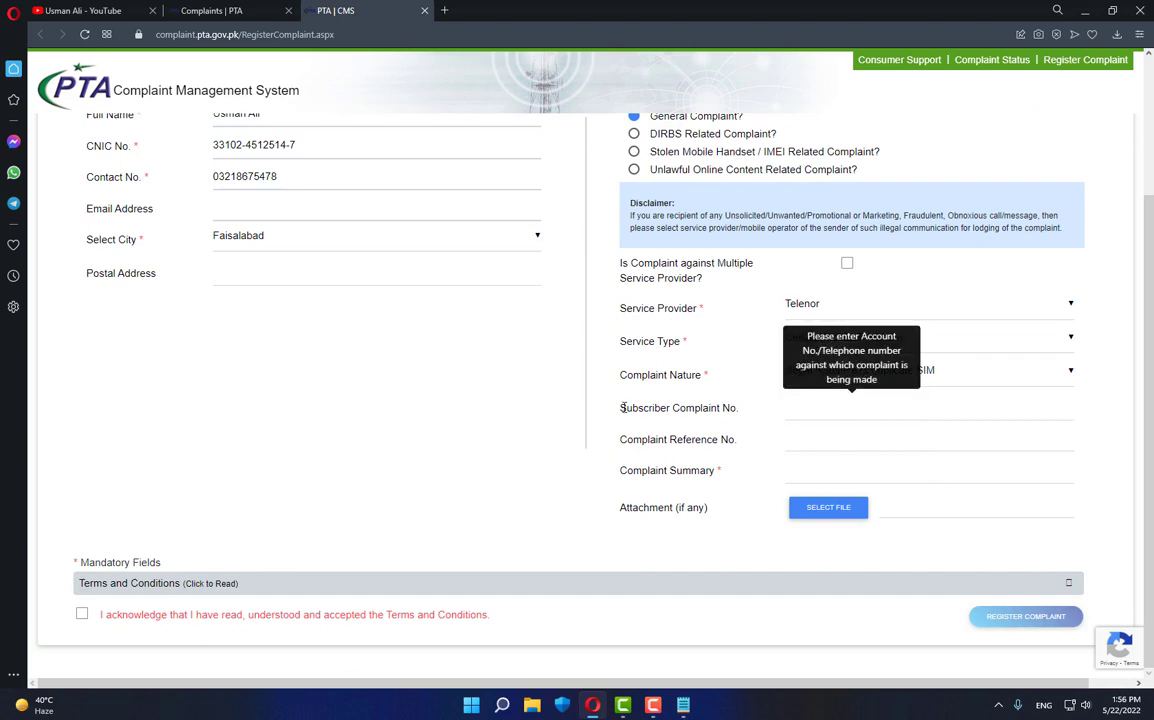
- Go through the complaint reference number and complaint summary fields
{"action": "left_click_drag", "start_coordinate": [621, 408], "coordinate": [736, 409]}
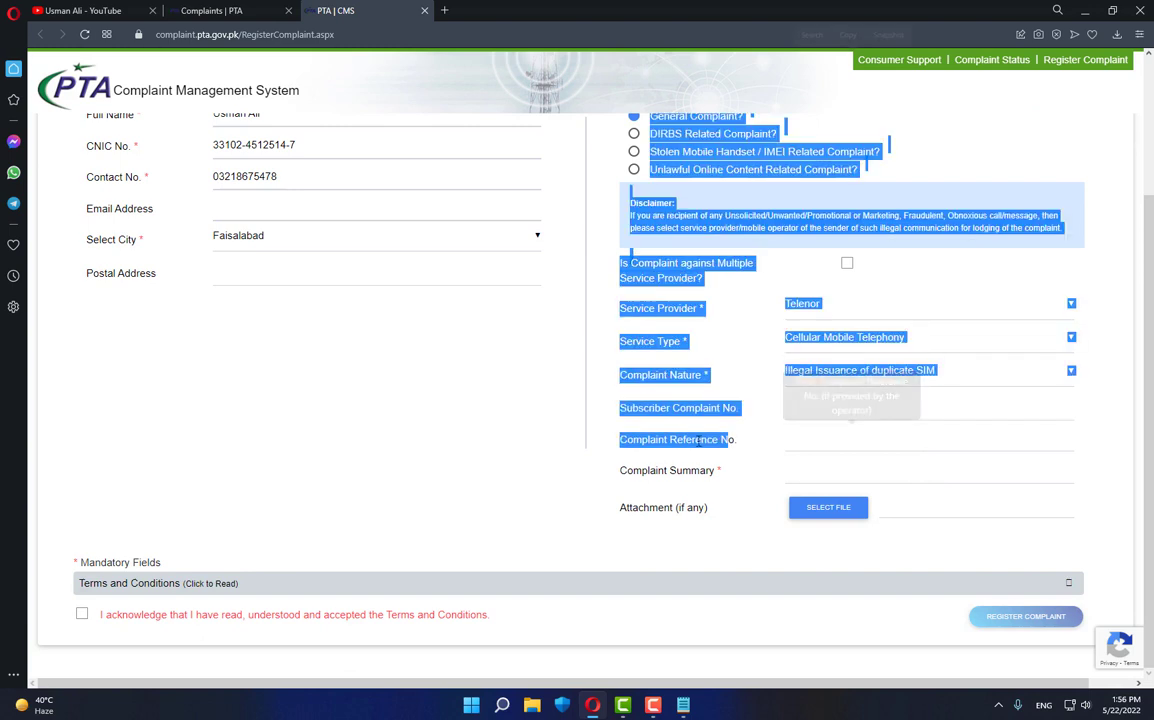
{"action": "left_click", "coordinate": [786, 440]}
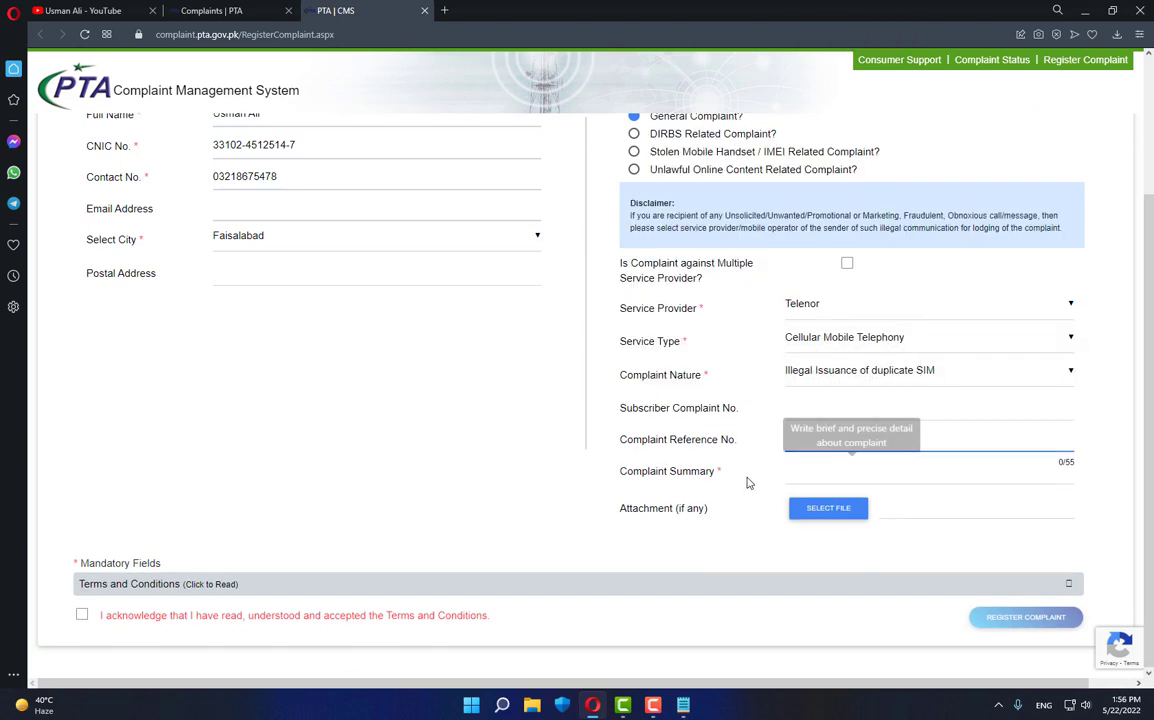
{"action": "left_click", "coordinate": [827, 474]}
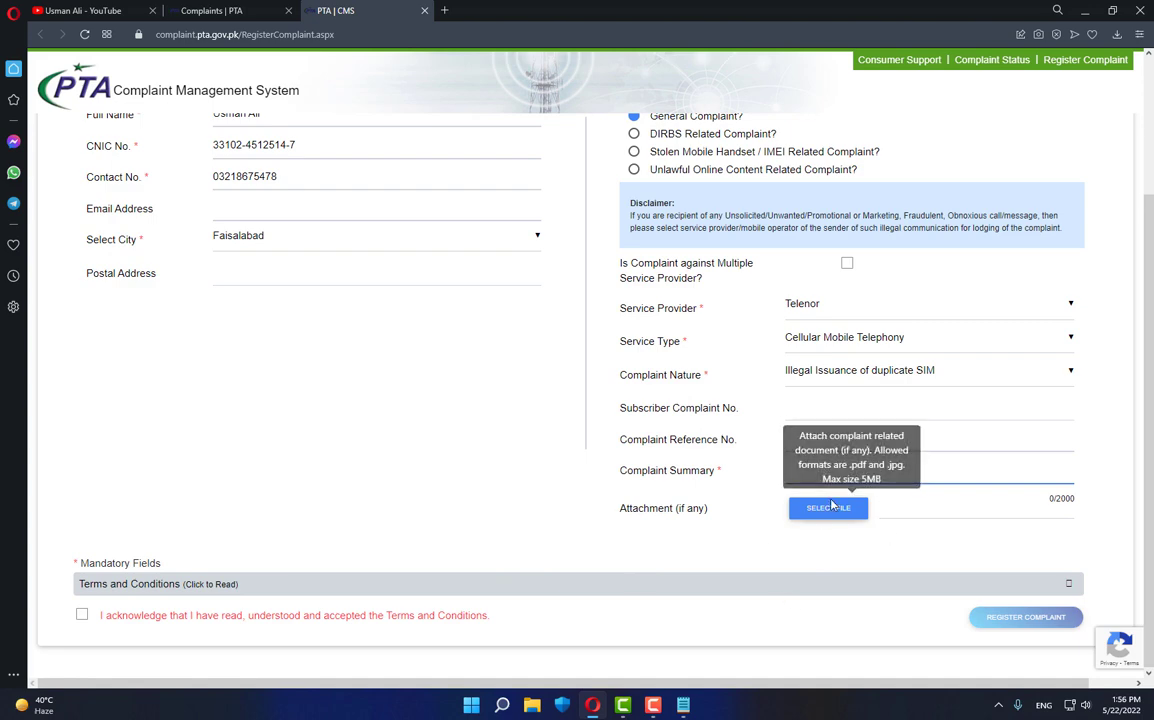
- Attach 1.jpg through Show all files and expand the terms and conditions
{"action": "left_click", "coordinate": [824, 507]}
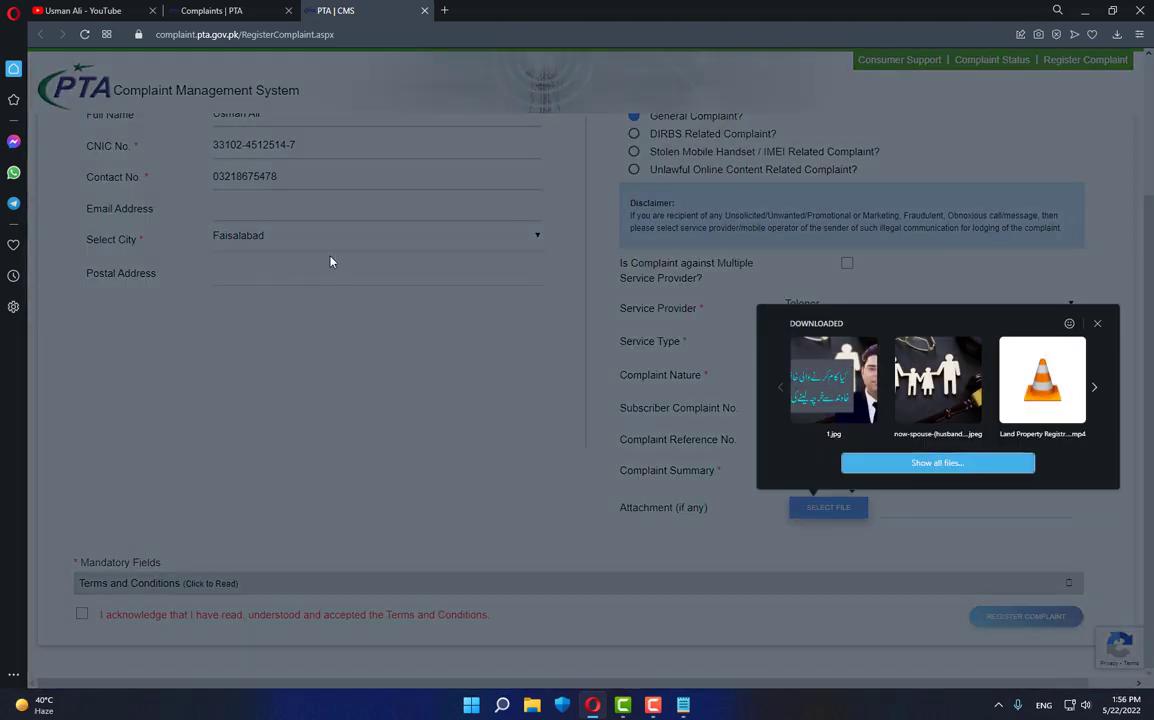
{"action": "left_click", "coordinate": [937, 462]}
{"action": "left_click", "coordinate": [198, 150]}
{"action": "left_click", "coordinate": [458, 337]}
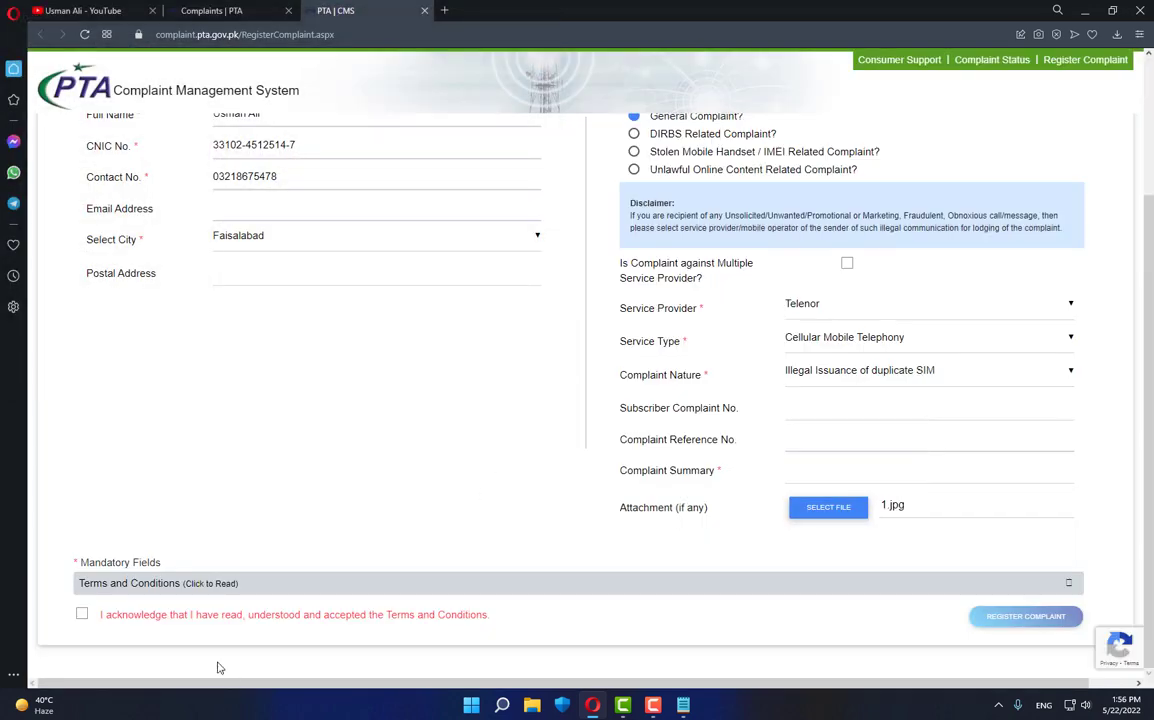
{"action": "left_click", "coordinate": [268, 584]}
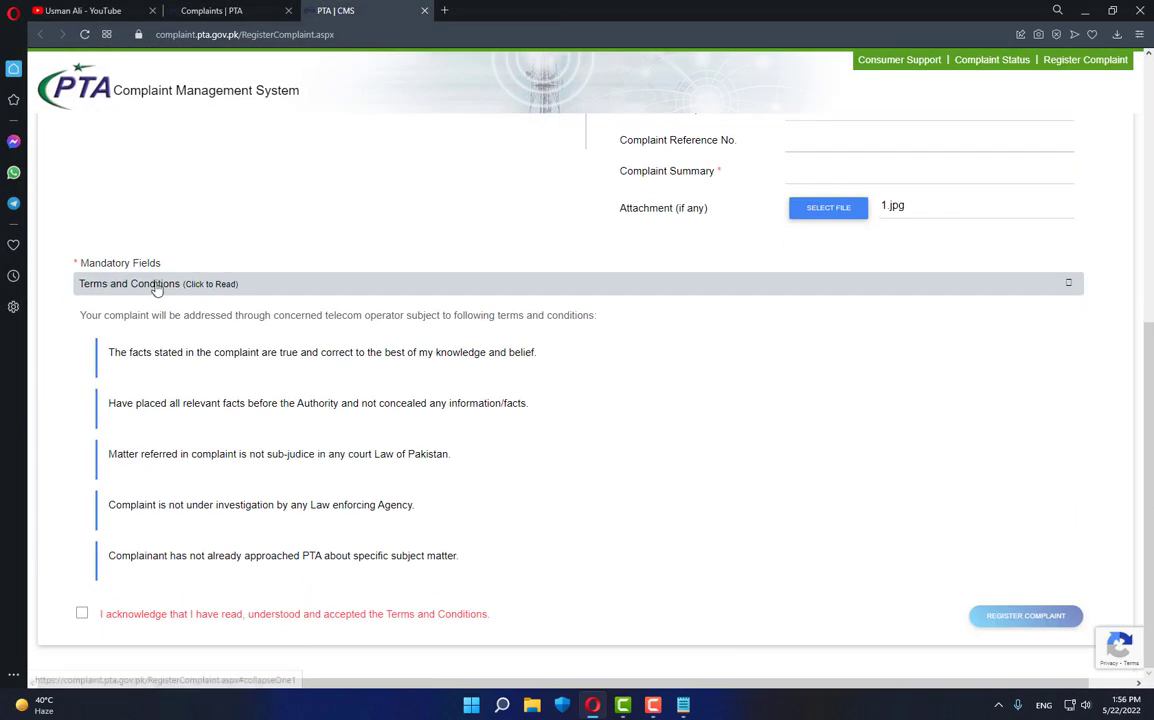
- Collapse the terms, tick the acknowledgement checkbox, and switch to the Complaints | PTA tab
{"action": "left_click", "coordinate": [308, 285]}
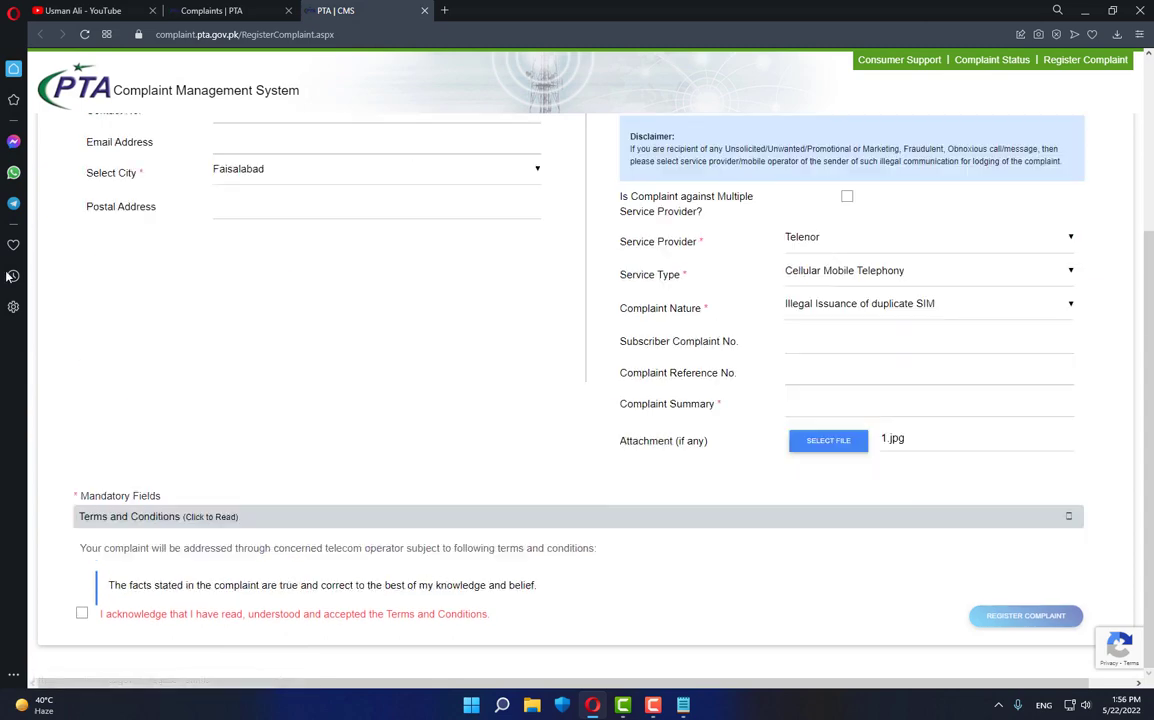
{"action": "left_click", "coordinate": [82, 615]}
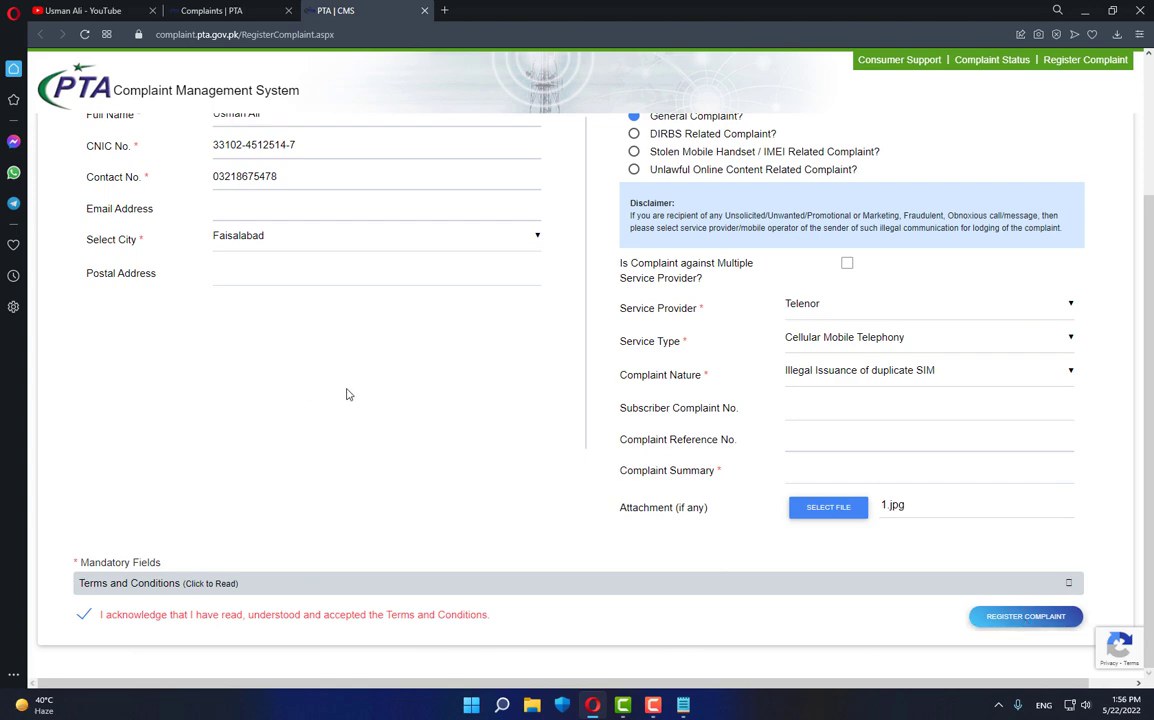
{"action": "left_click", "coordinate": [190, 10]}
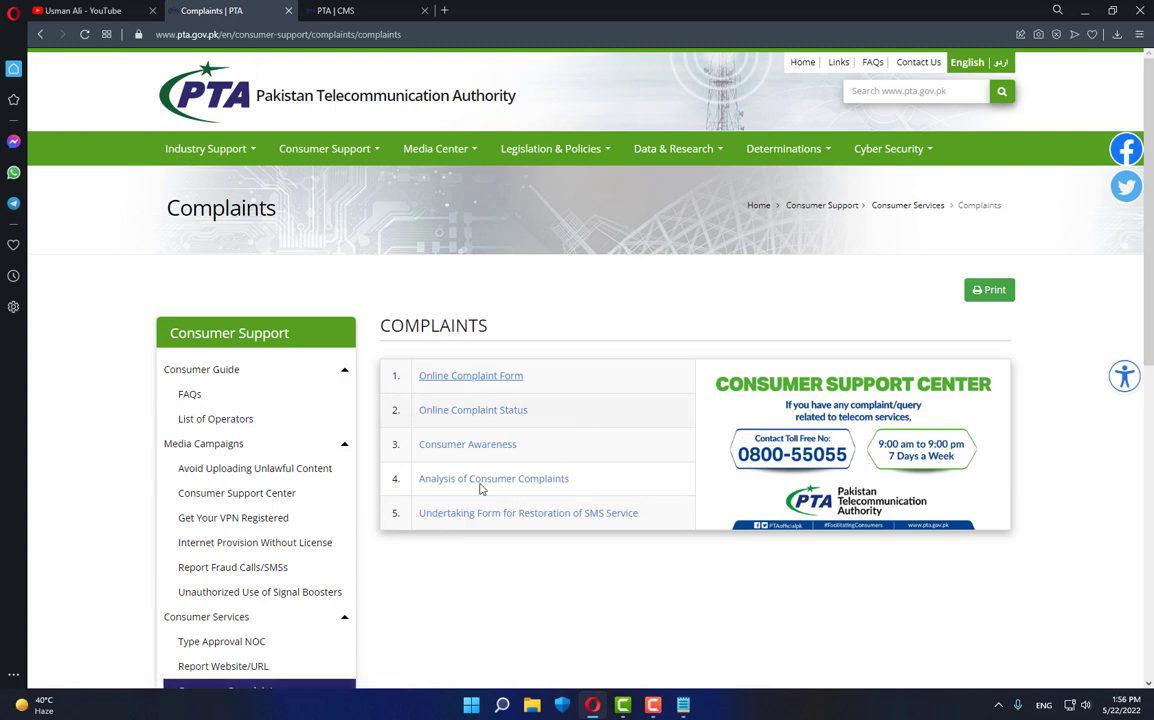
- Open the Online Complaint Status page, then return to the YouTube channel's Videos tab
{"action": "left_click", "coordinate": [468, 410]}
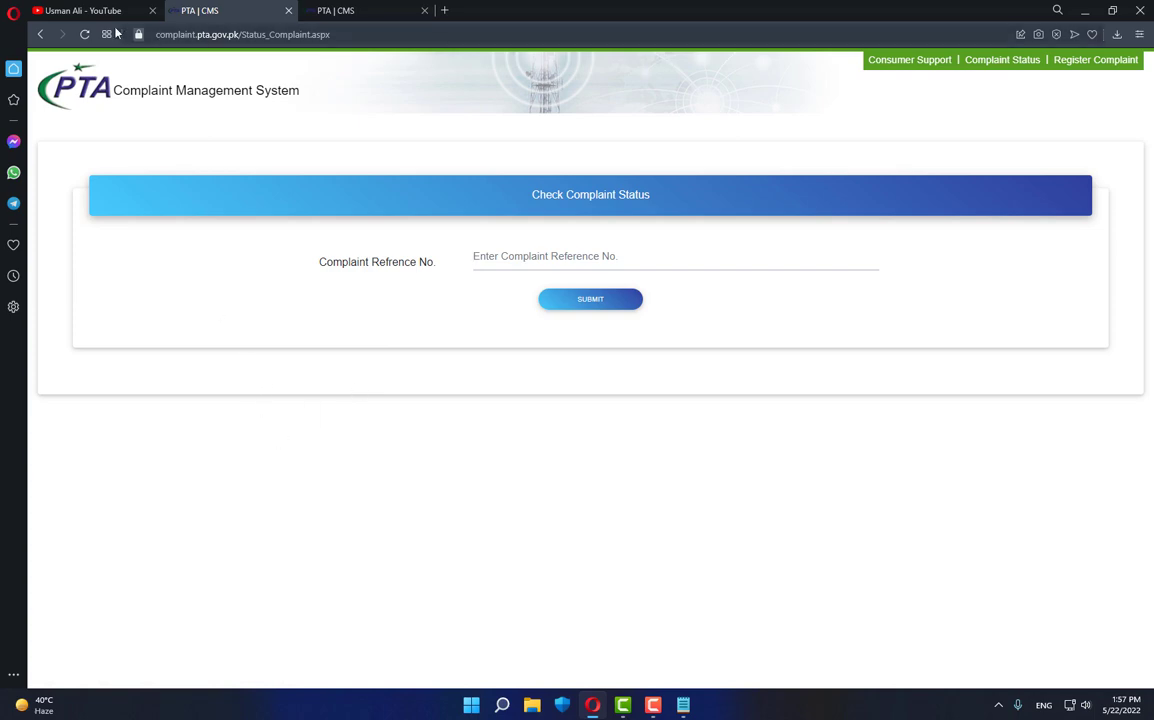
{"action": "left_click", "coordinate": [78, 11]}
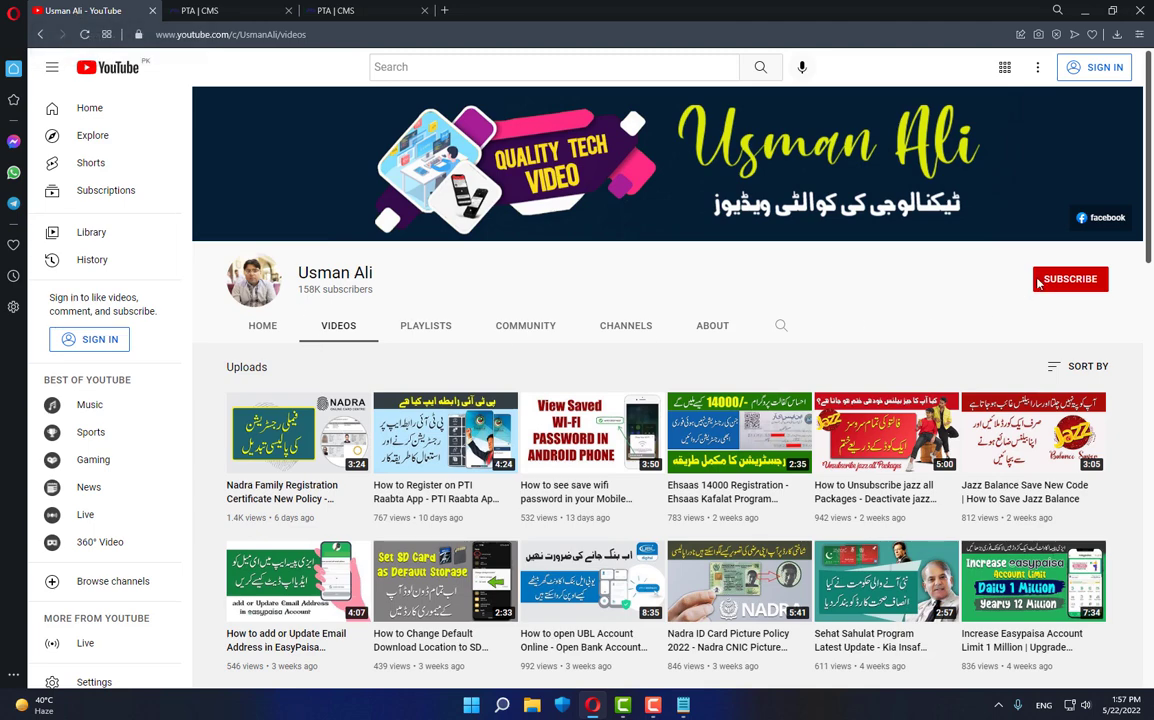